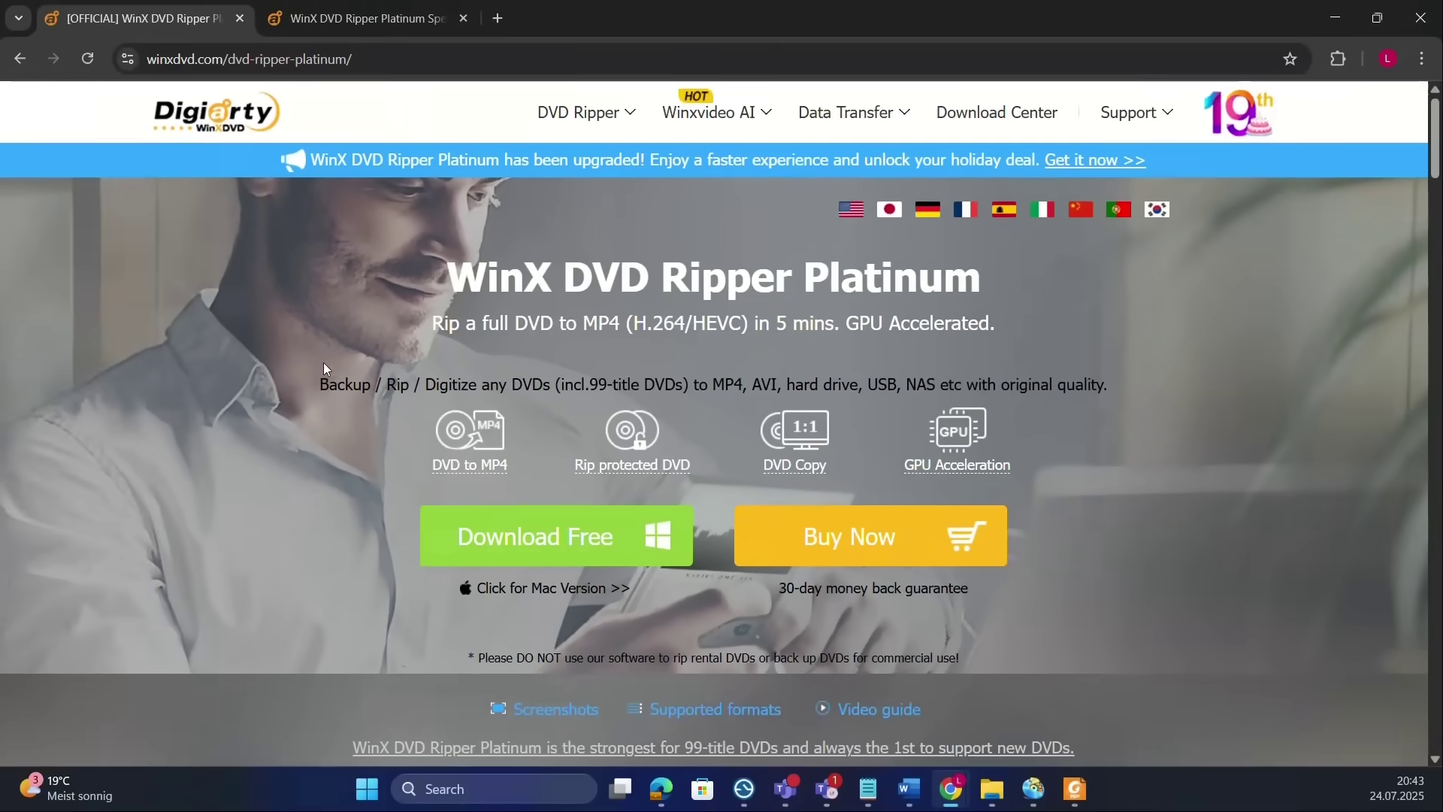
pyautogui.scroll(-2, 323, 366)
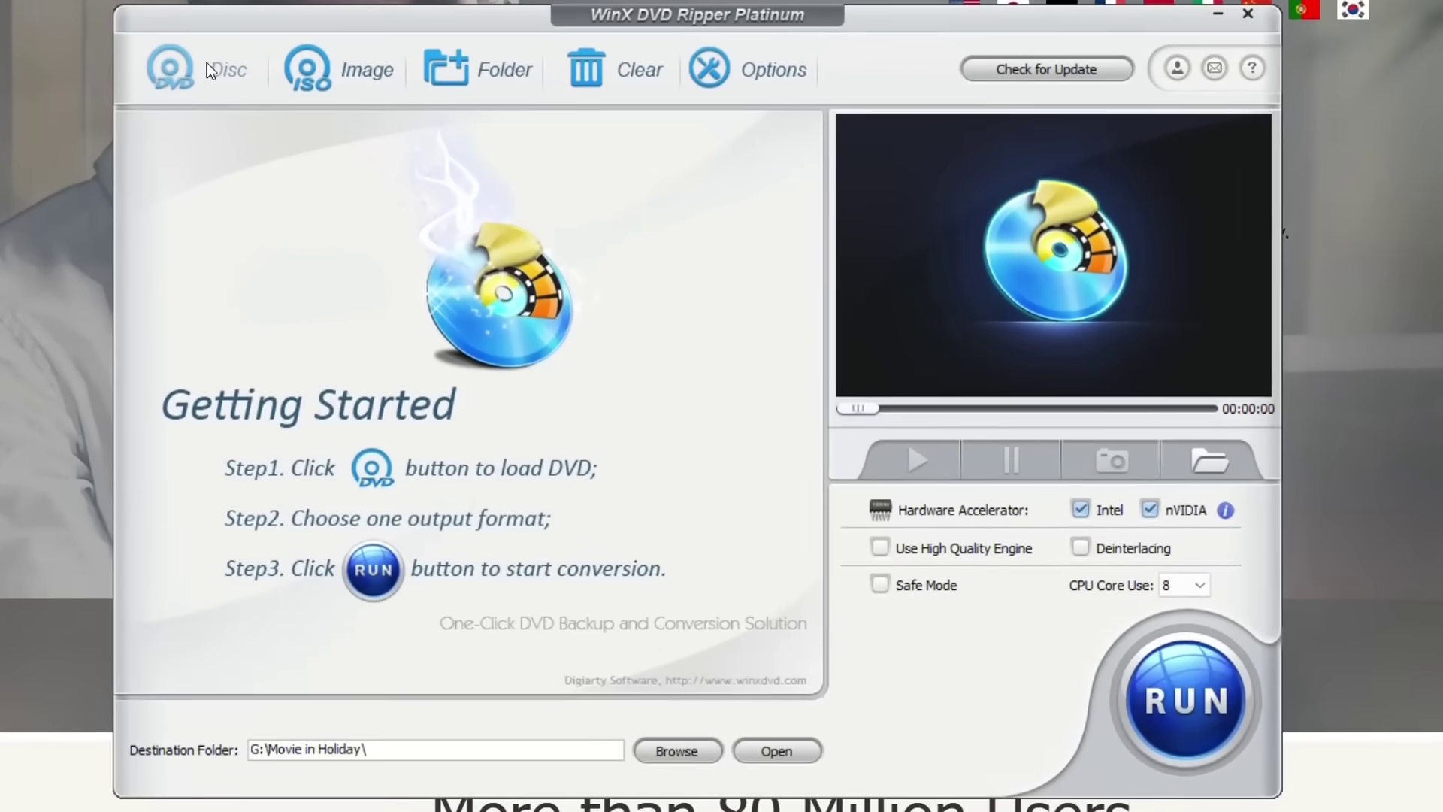
# Load the F: INSIDE_OUT disc as the source with Auto Detect.
pyautogui.click(206, 66)
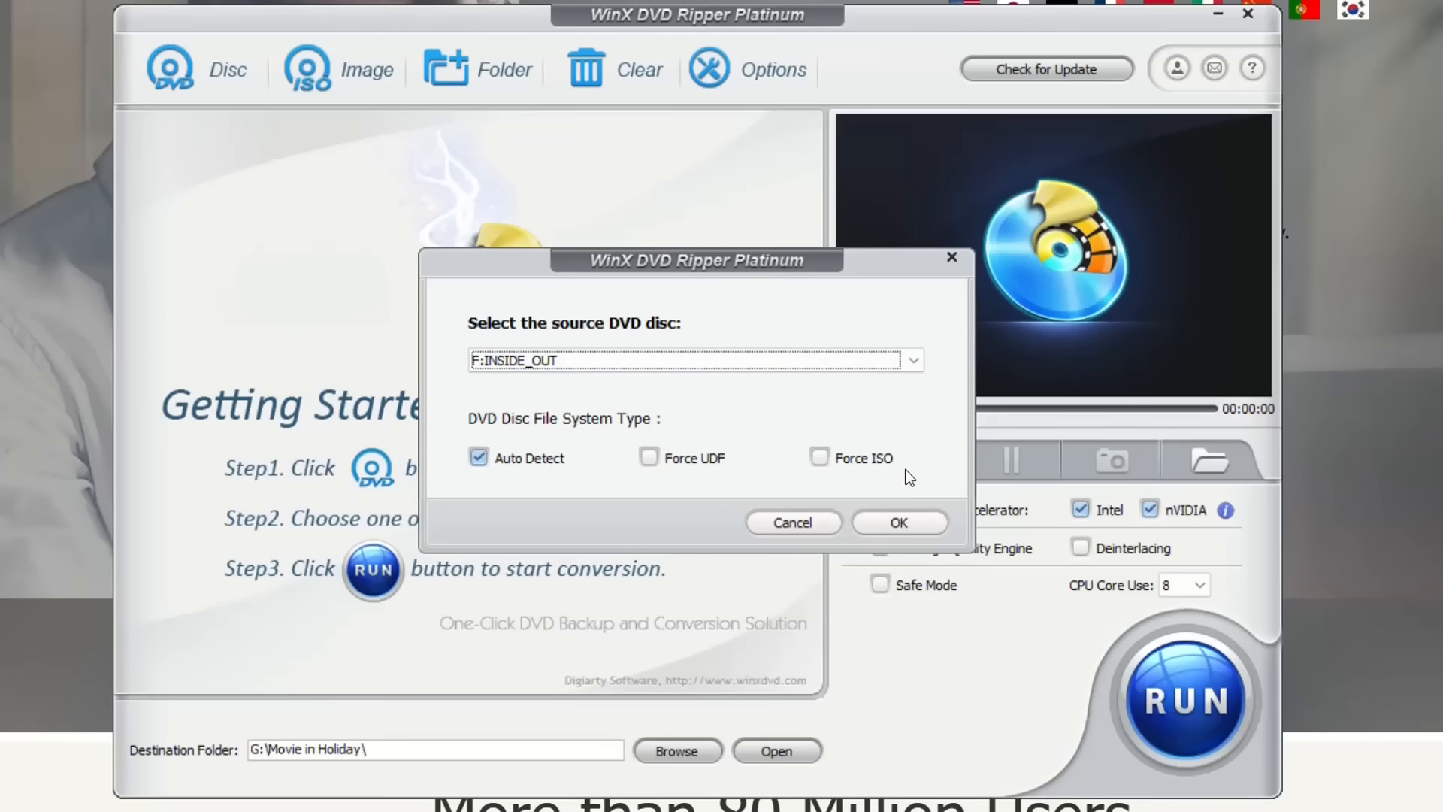
pyautogui.click(906, 523)
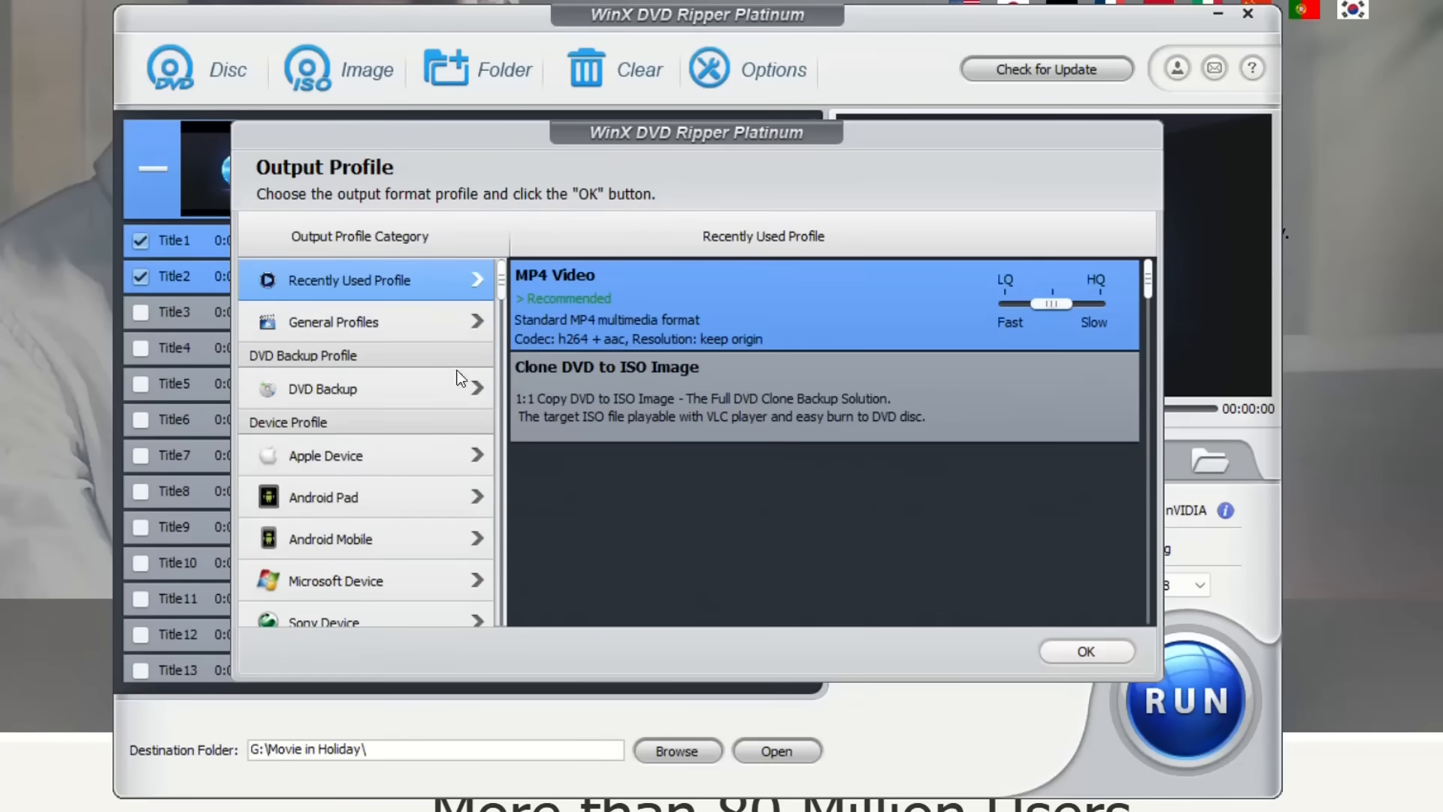
# Review the General Profiles formats, then switch to the DVD Backup category.
pyautogui.click(319, 329)
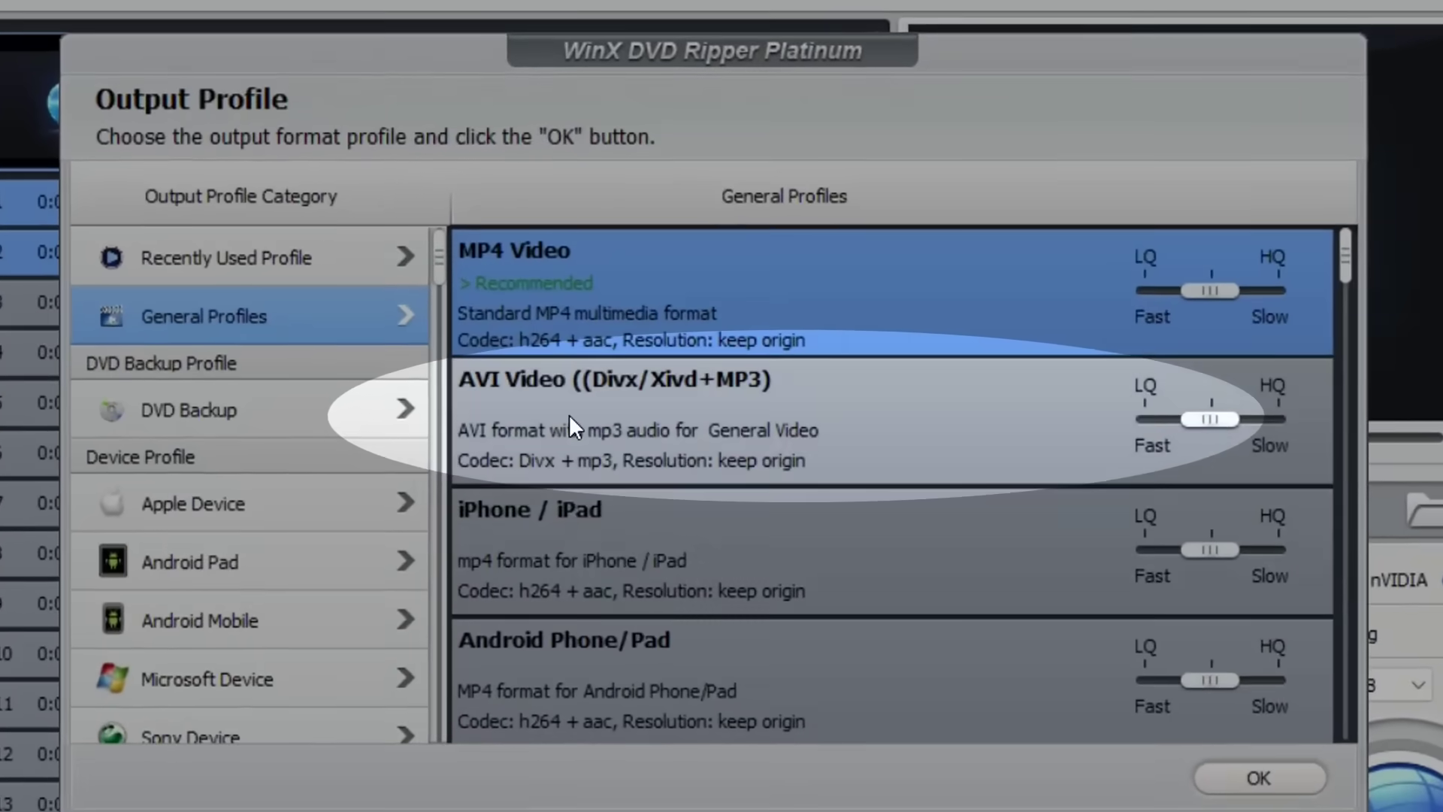
pyautogui.scroll(-1, 569, 414)
pyautogui.scroll(-1, 702, 511)
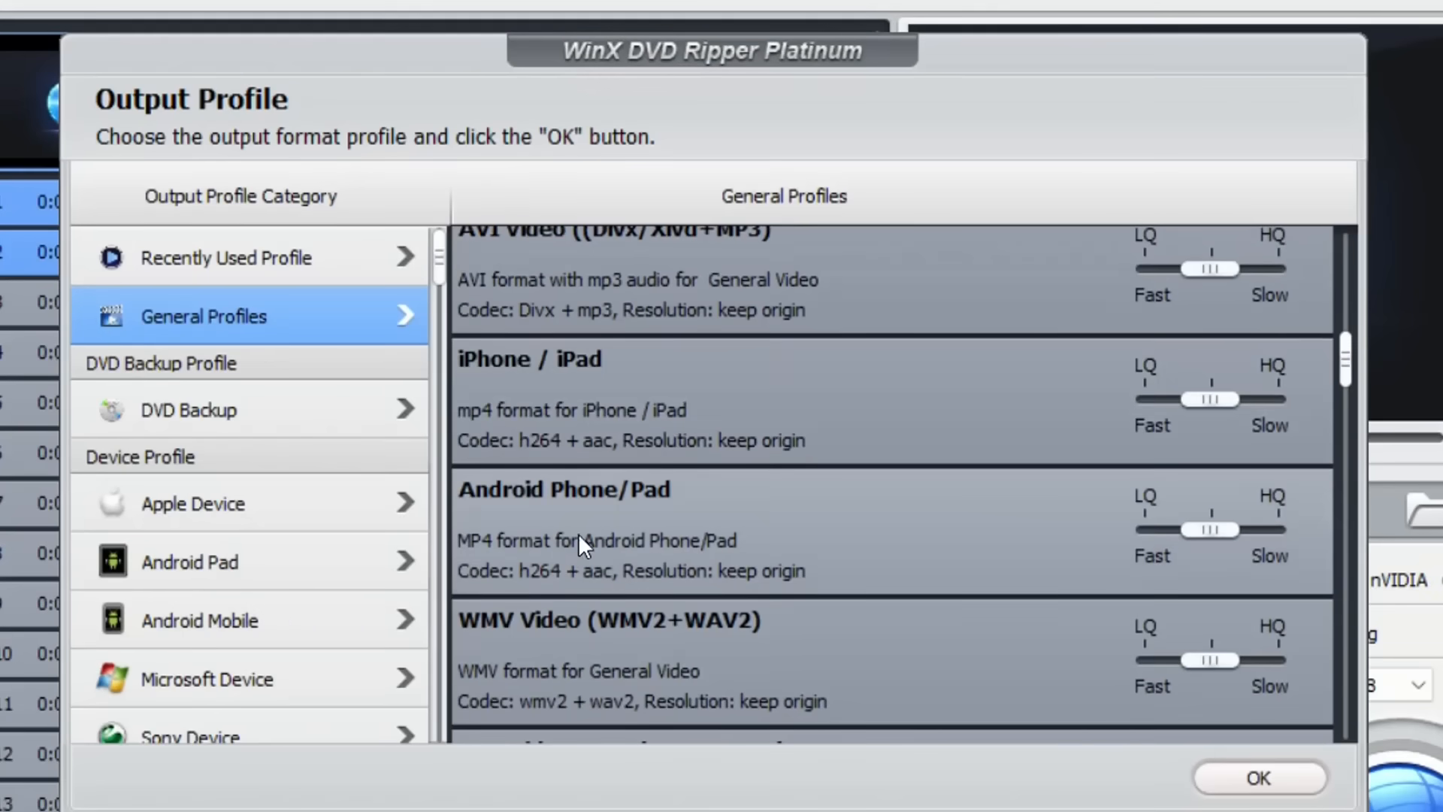
pyautogui.scroll(-1, 559, 541)
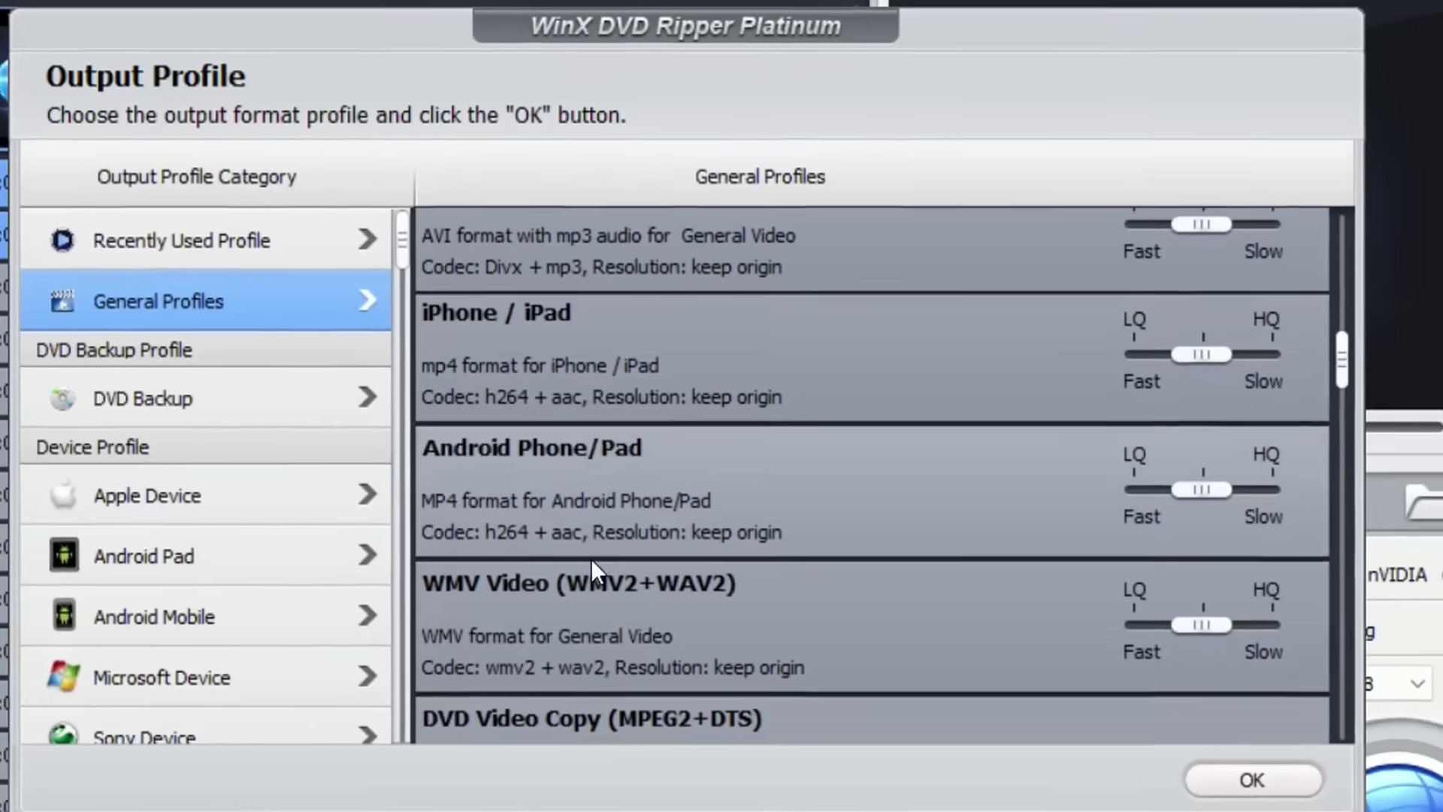
pyautogui.scroll(-1, 590, 558)
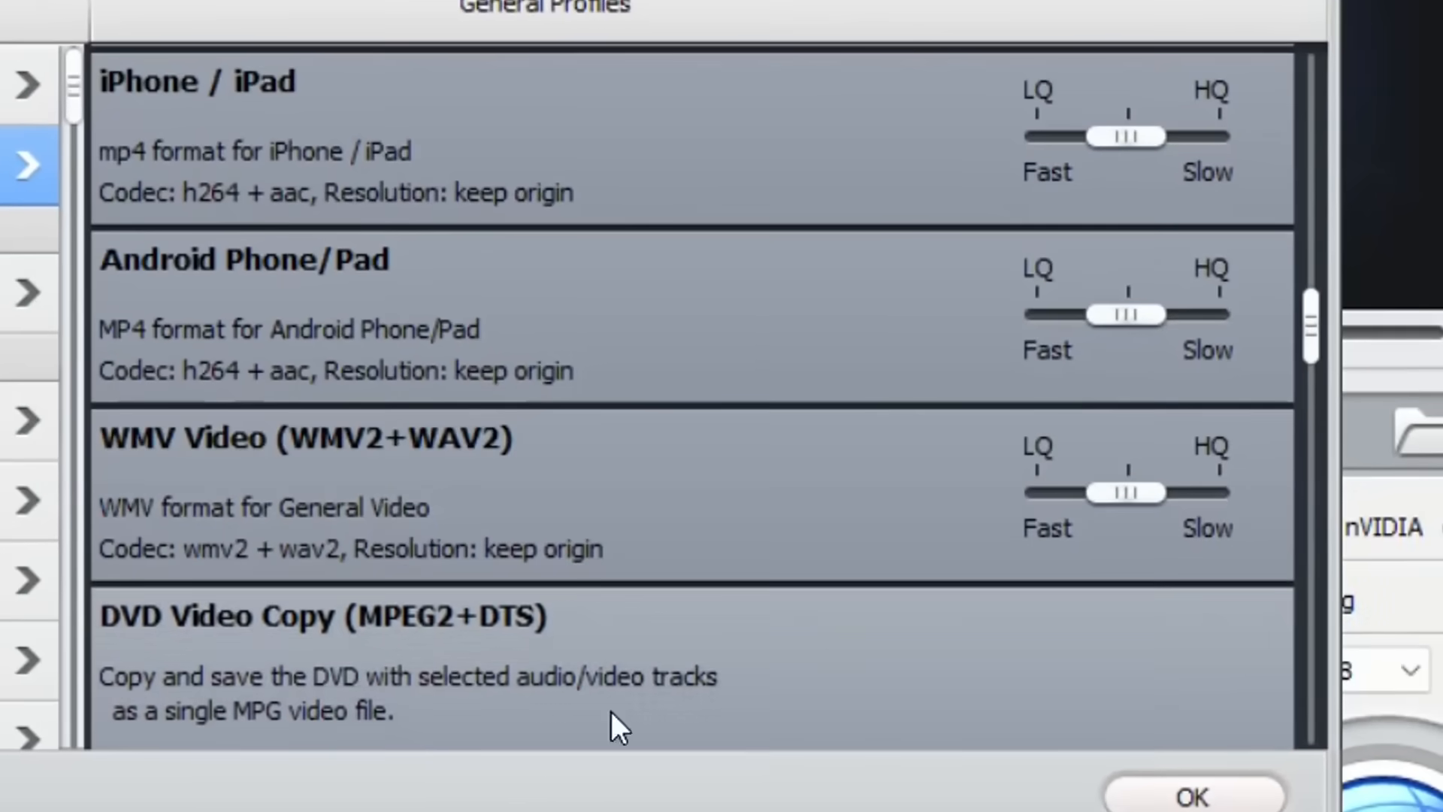
pyautogui.scroll(-5, 698, 537)
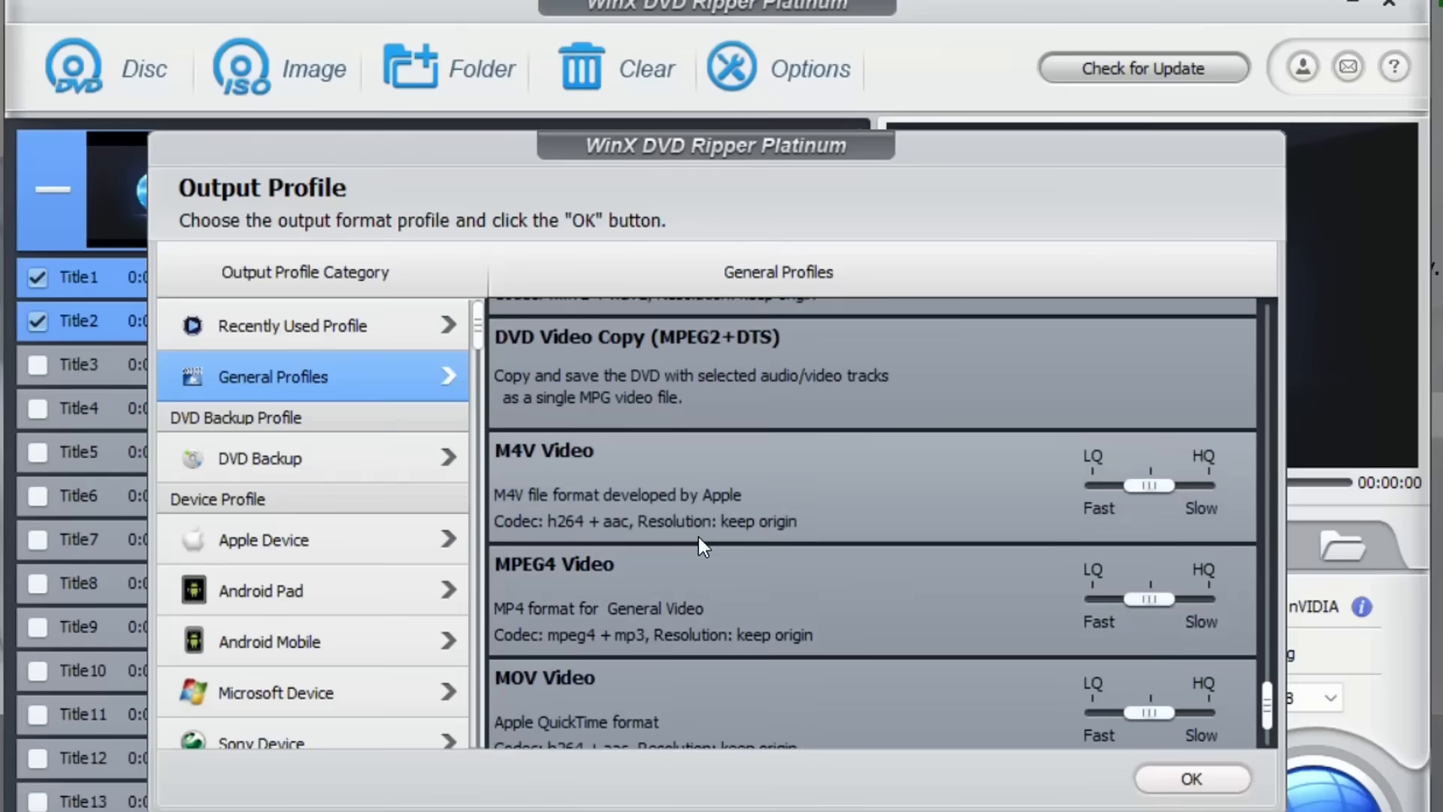
pyautogui.scroll(-1, 698, 537)
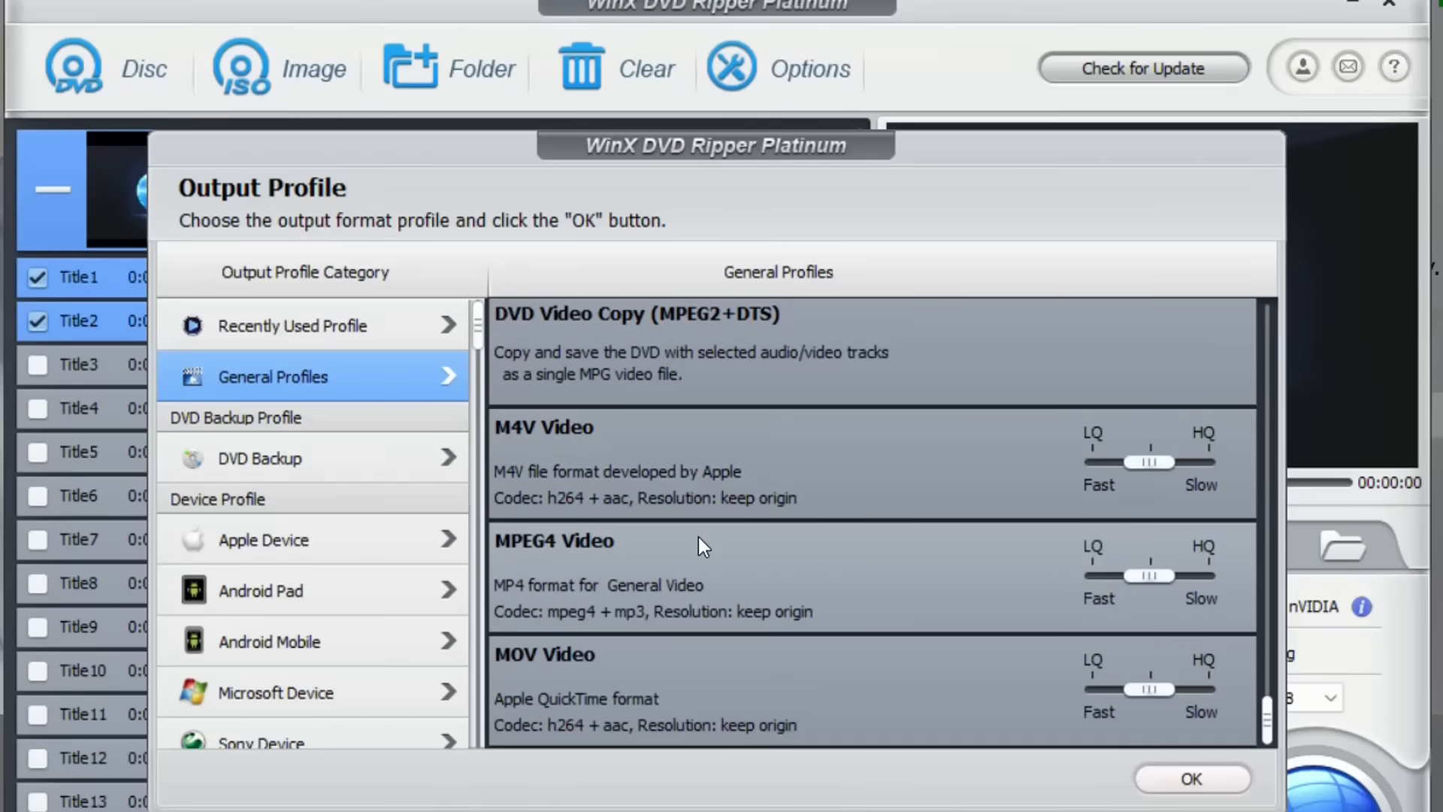
pyautogui.click(289, 482)
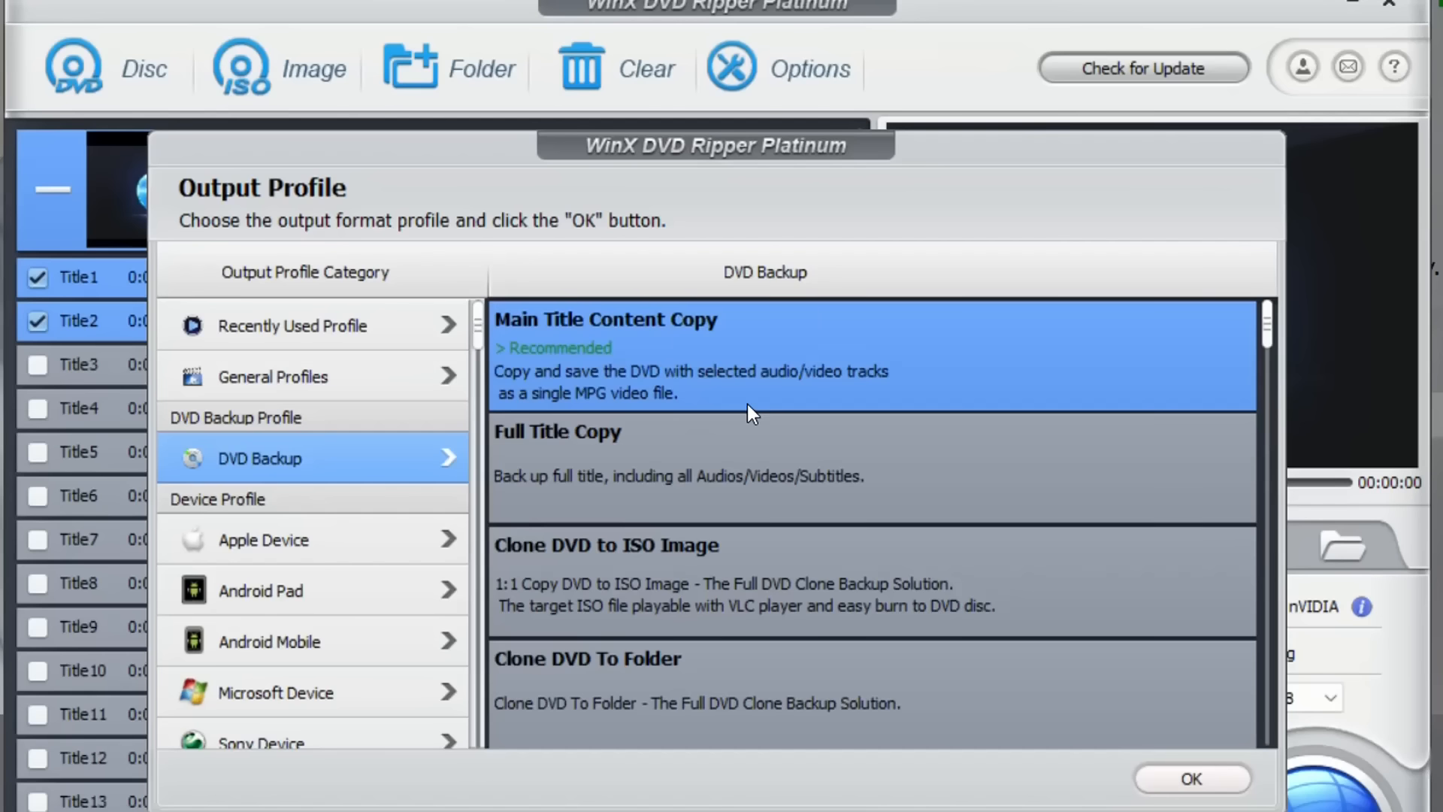
pyautogui.scroll(-1, 755, 437)
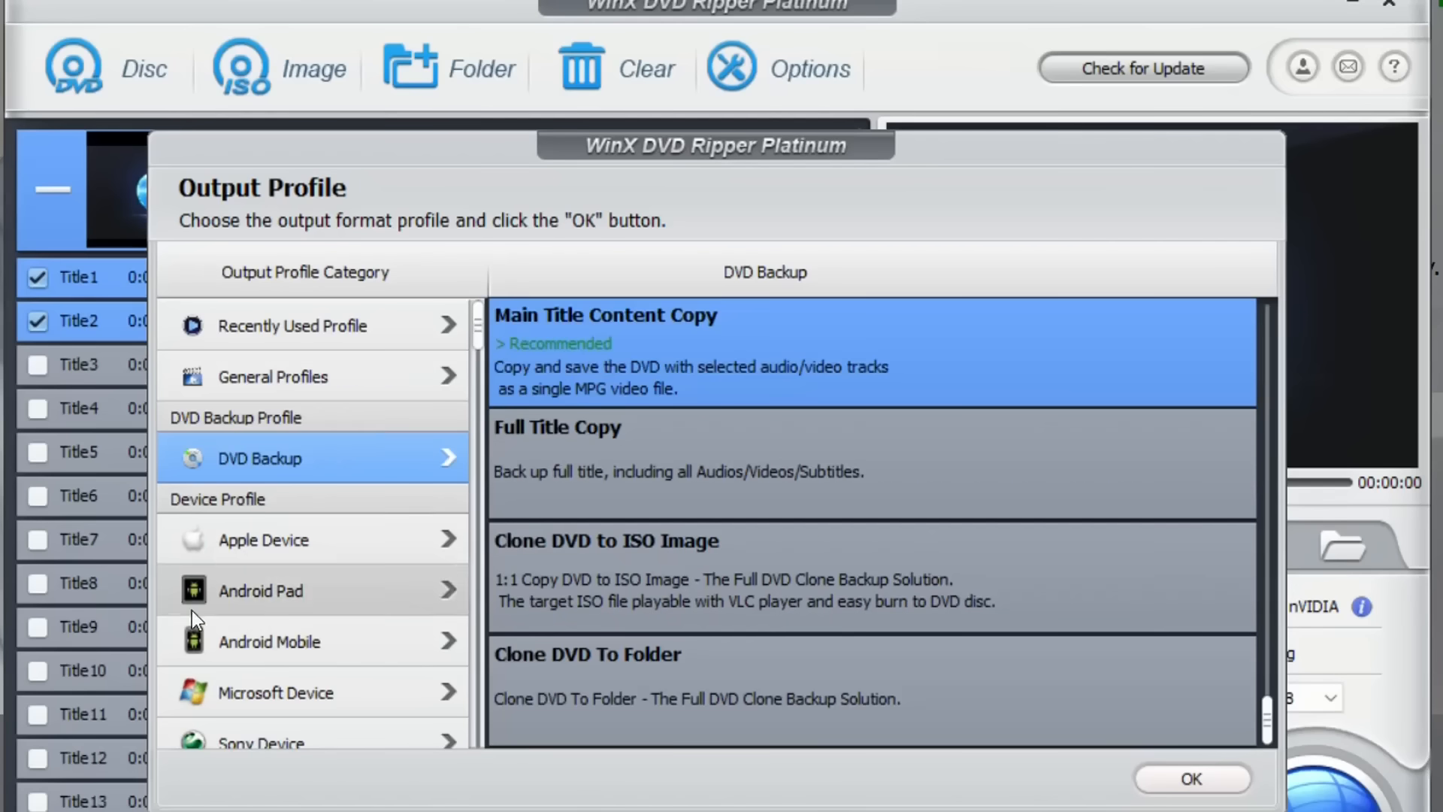
pyautogui.scroll(-2, 276, 543)
pyautogui.scroll(-1, 272, 583)
pyautogui.scroll(-3, 271, 548)
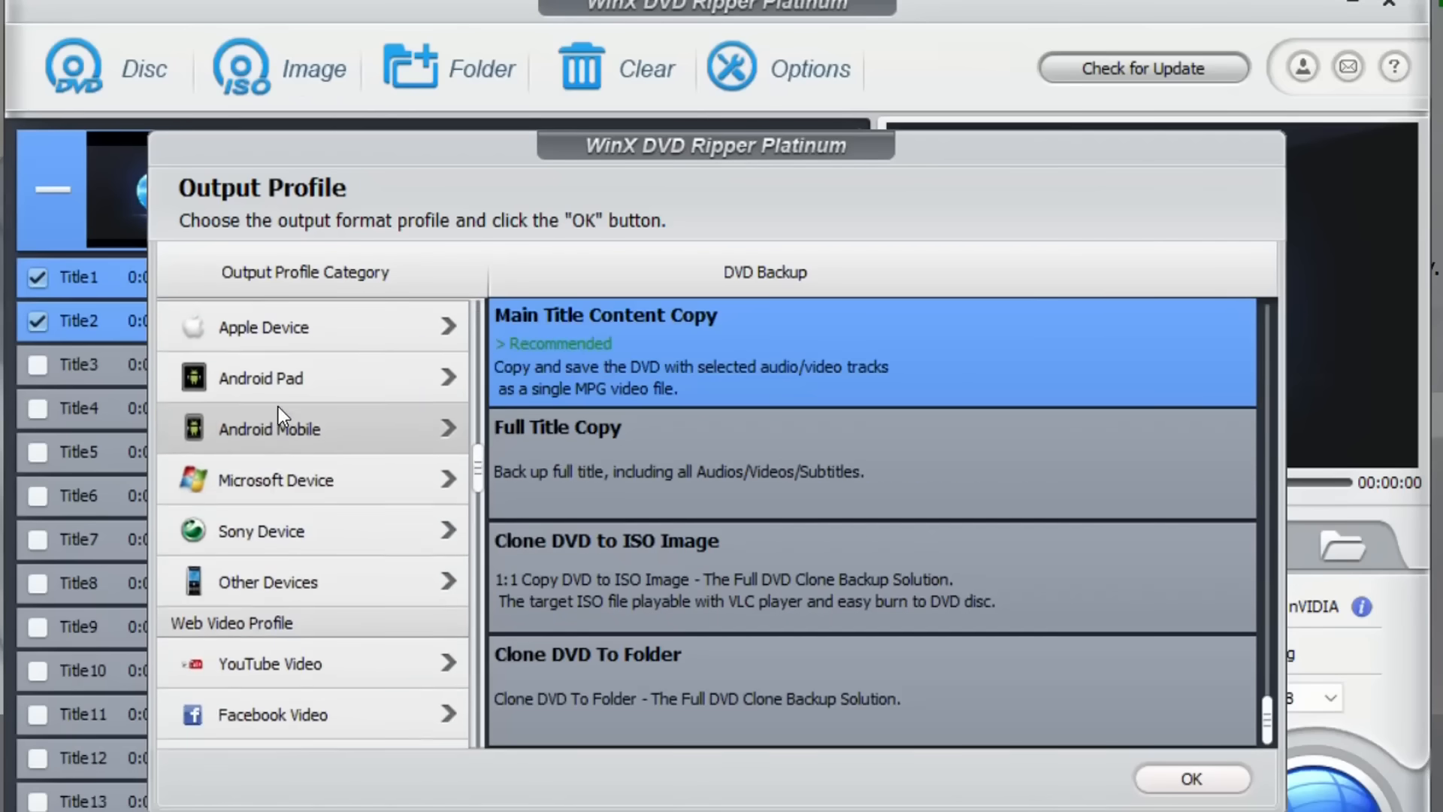
# Browse the Apple Device and Other Devices groups, returning to the category list each time.
pyautogui.click(294, 325)
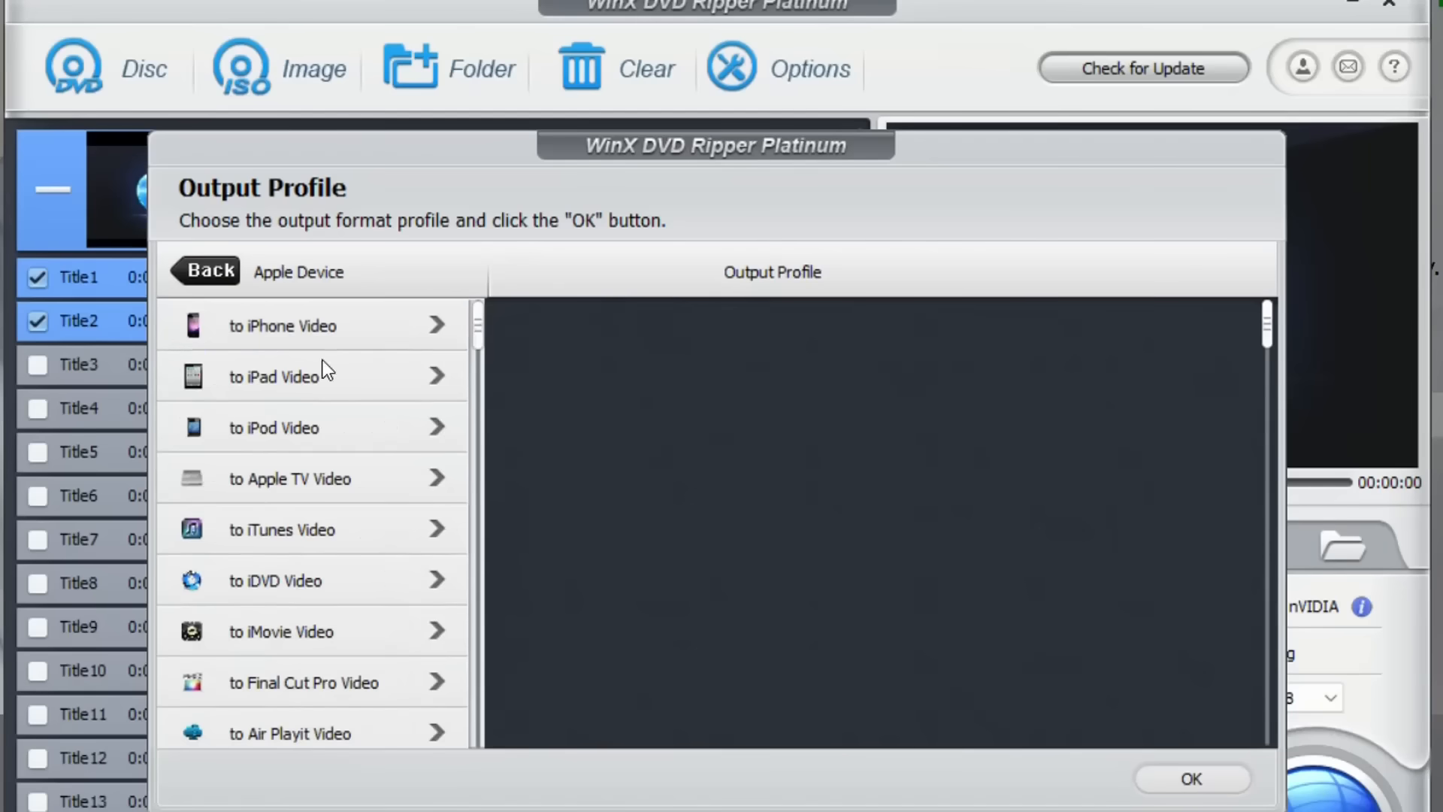
pyautogui.scroll(-1, 367, 652)
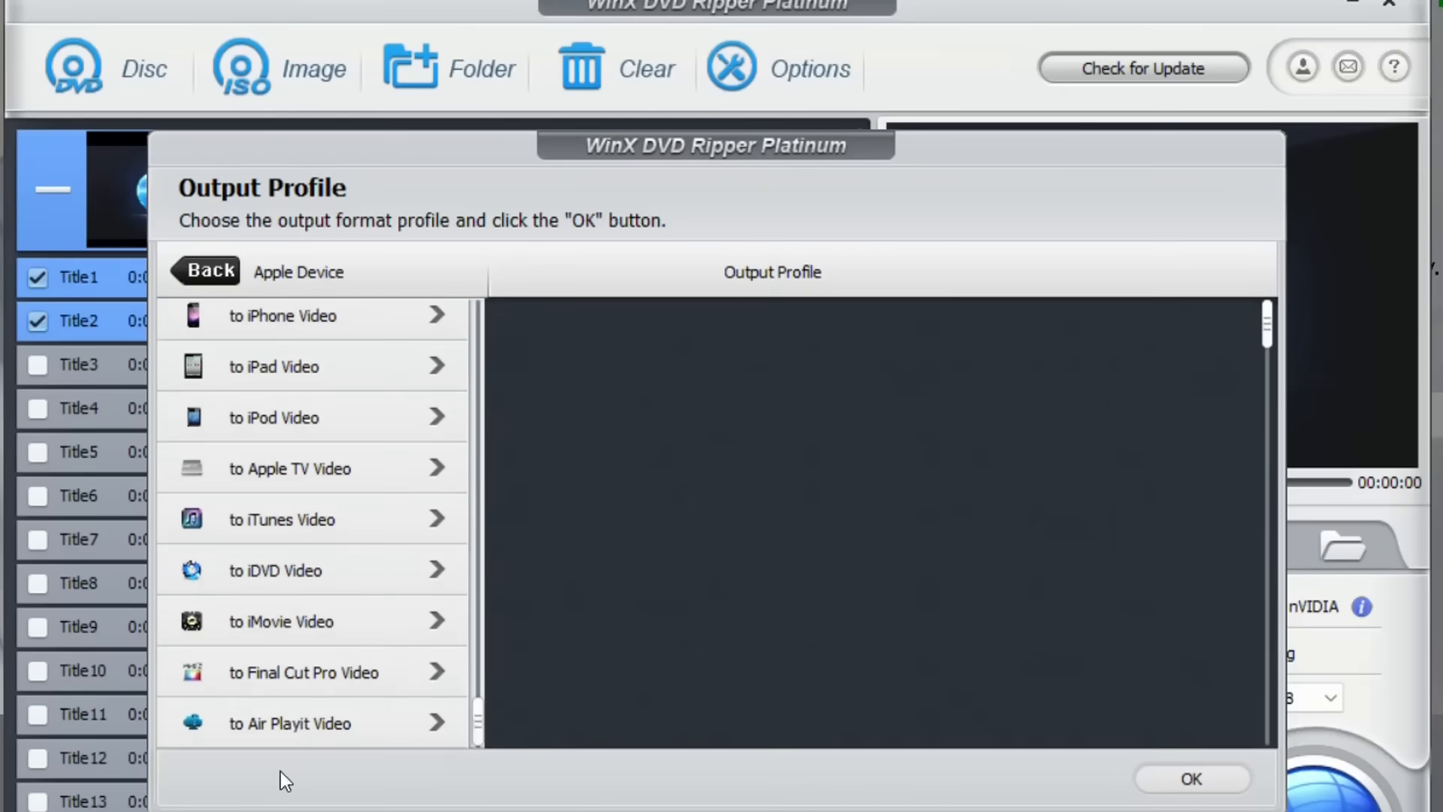
pyautogui.click(209, 273)
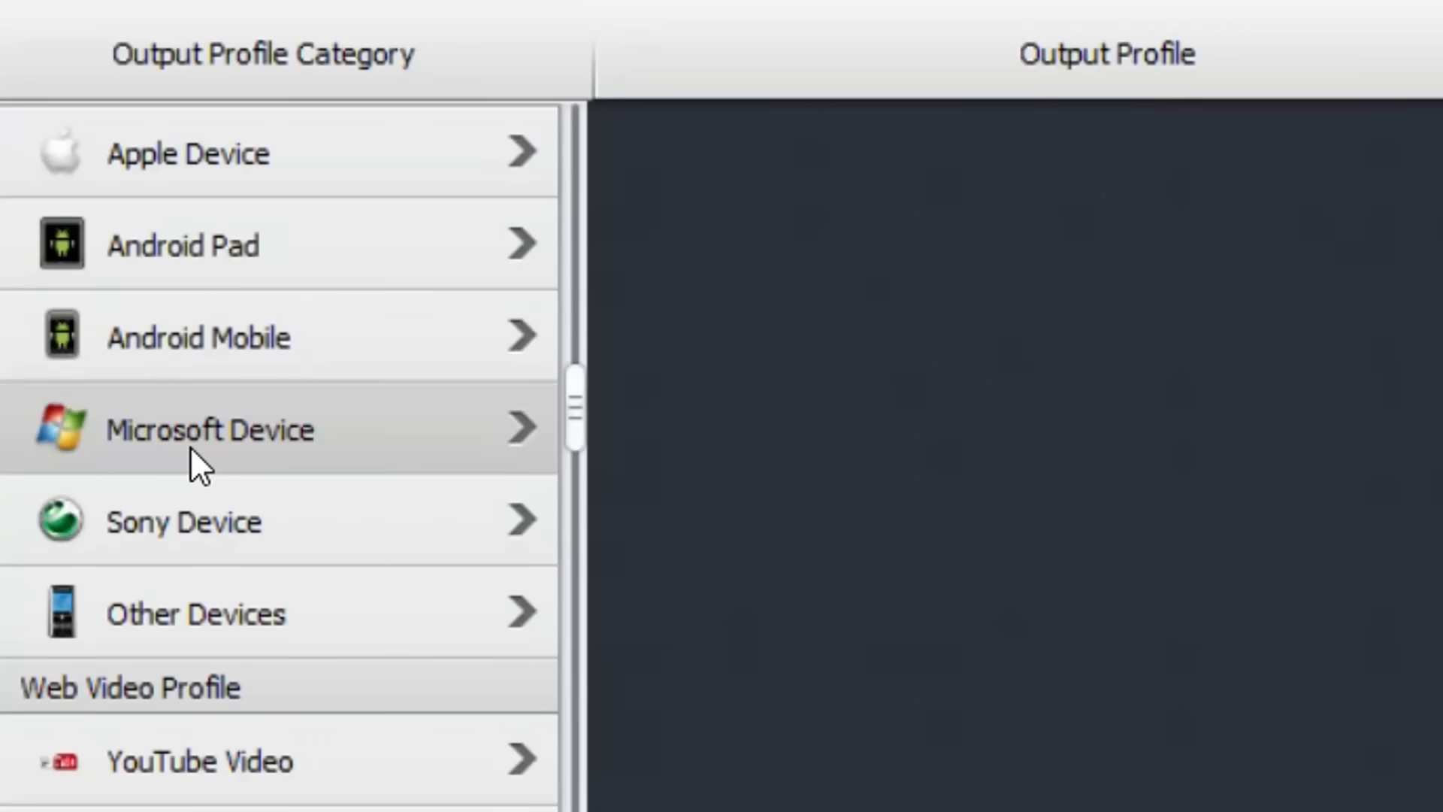
pyautogui.scroll(-1, 182, 525)
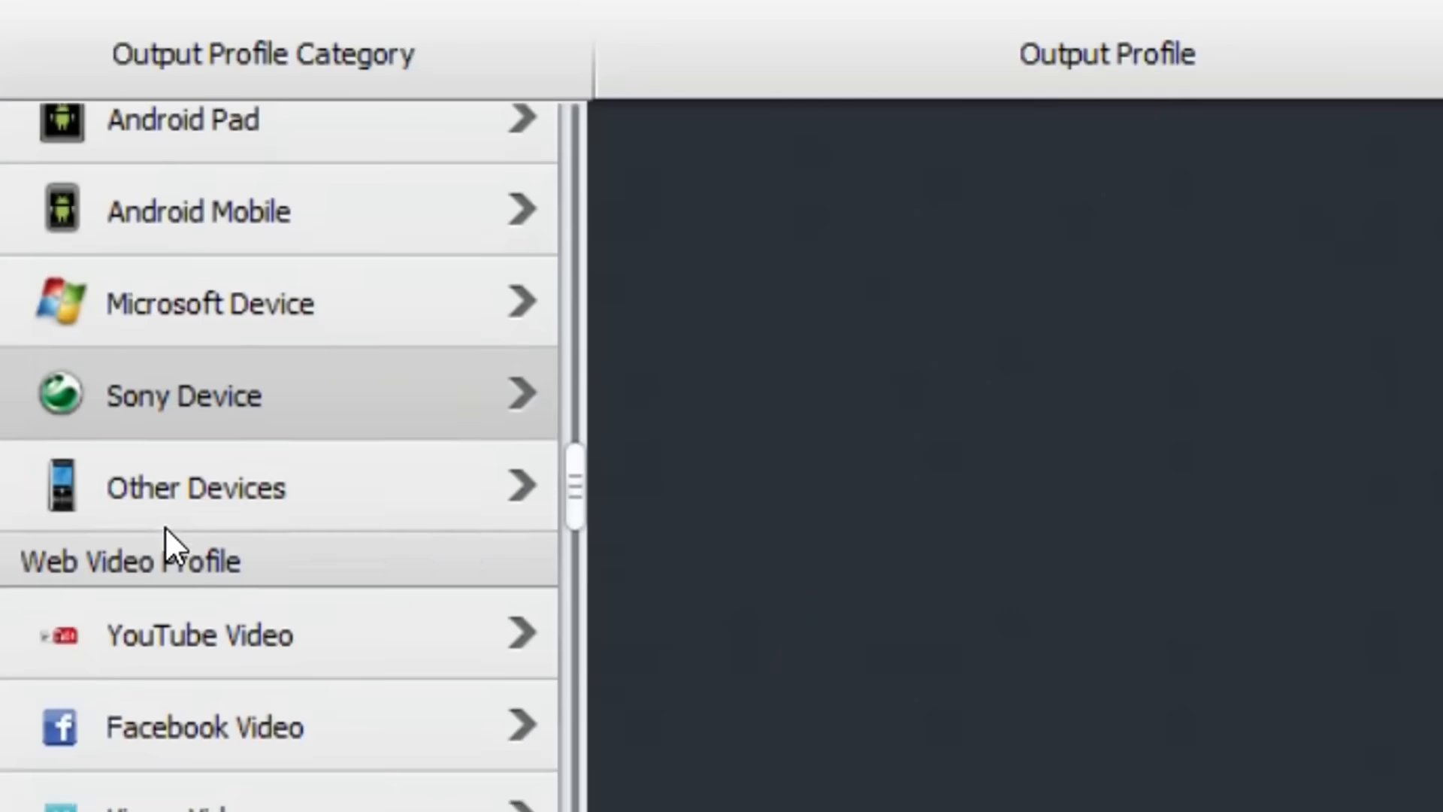
pyautogui.click(177, 496)
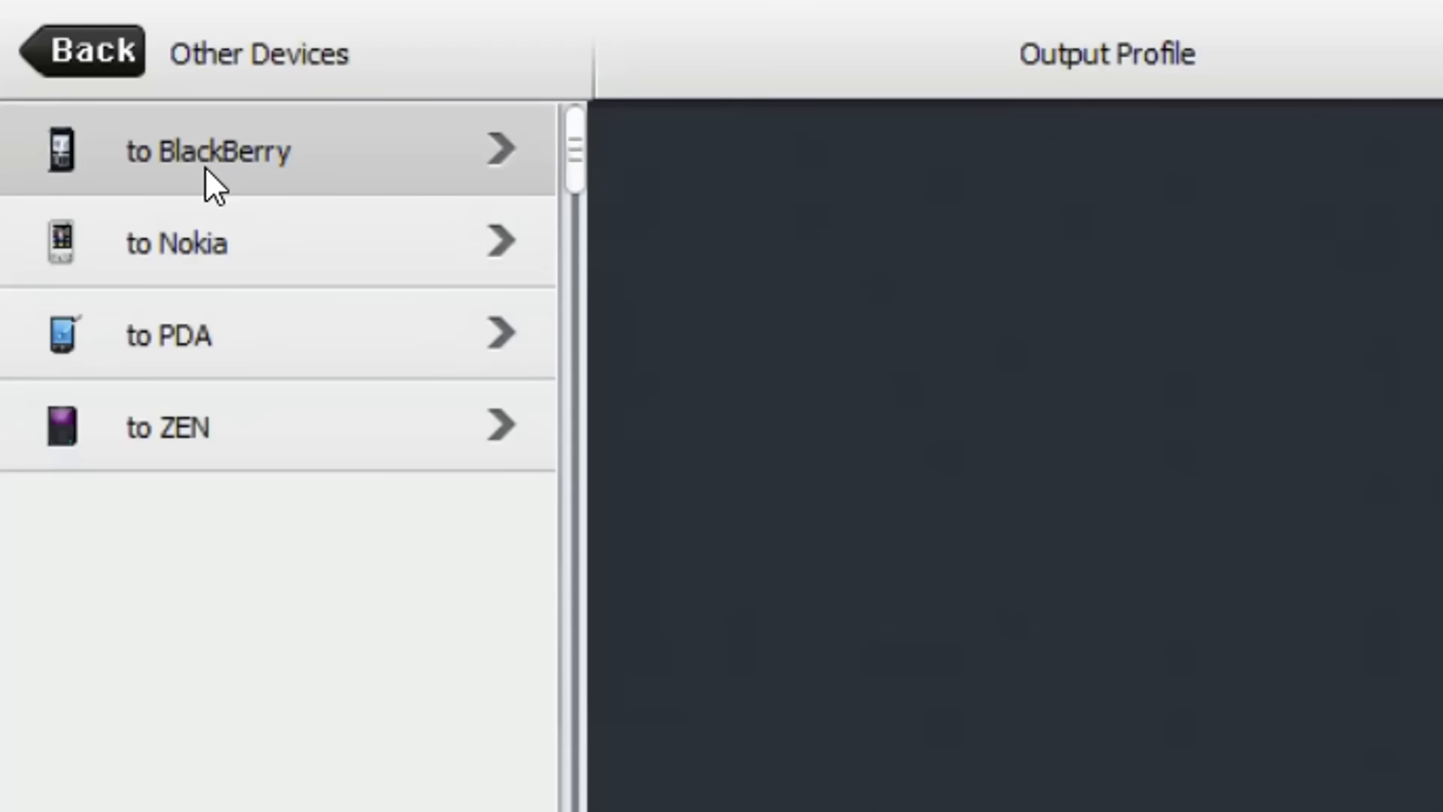
pyautogui.click(80, 67)
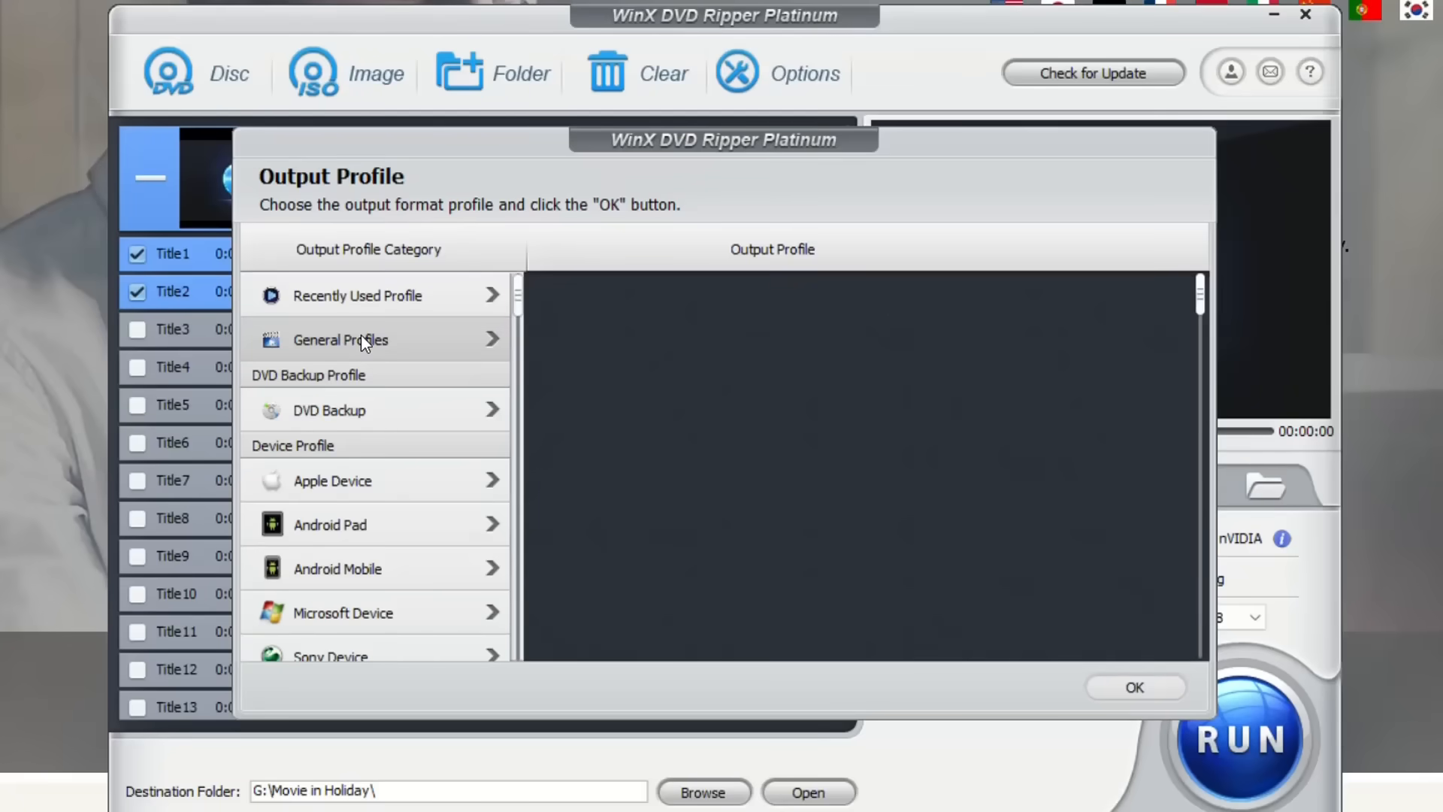
# Choose MP4 Video from General Profiles as the output format for INSIDE_OUT.mp4.
pyautogui.click(361, 335)
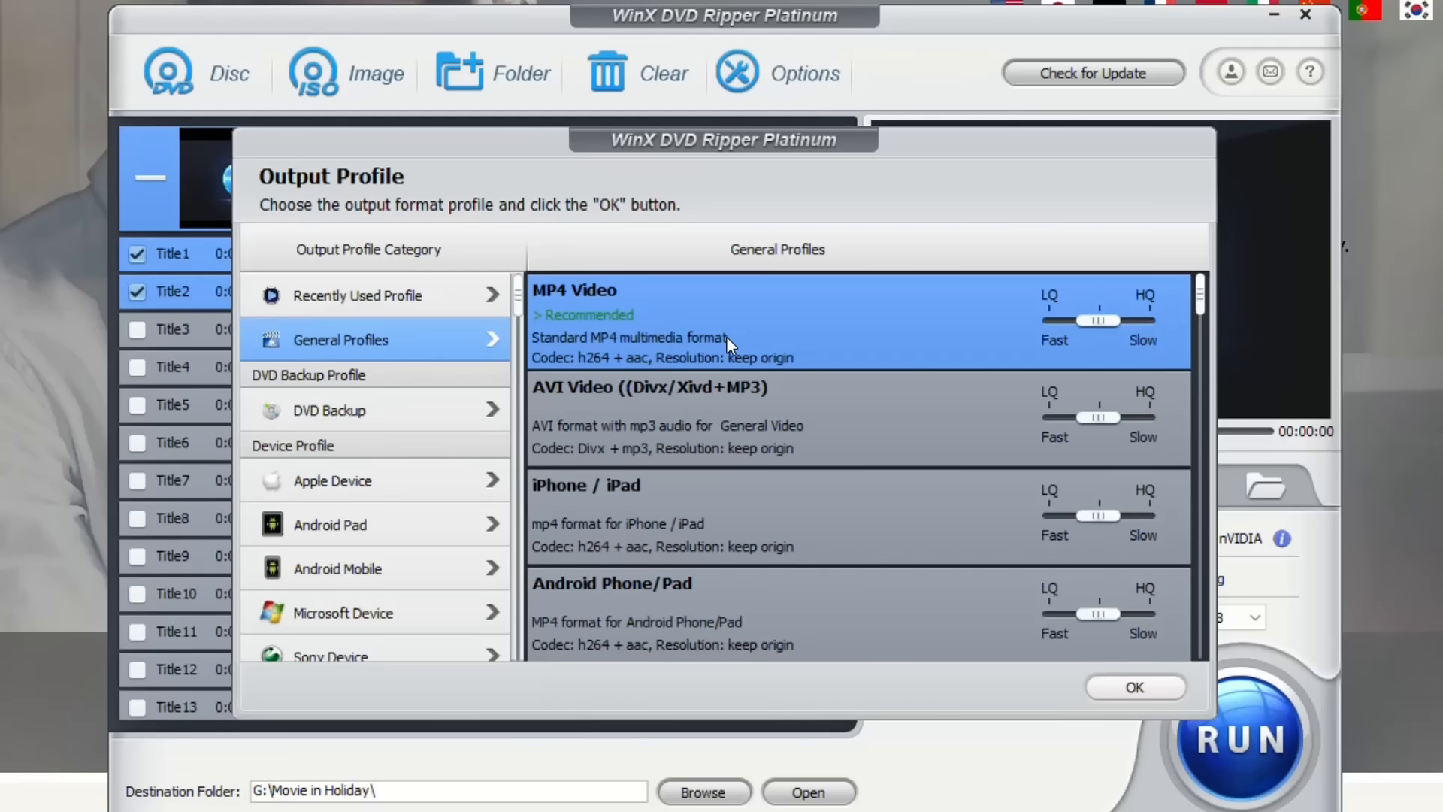
pyautogui.click(1133, 689)
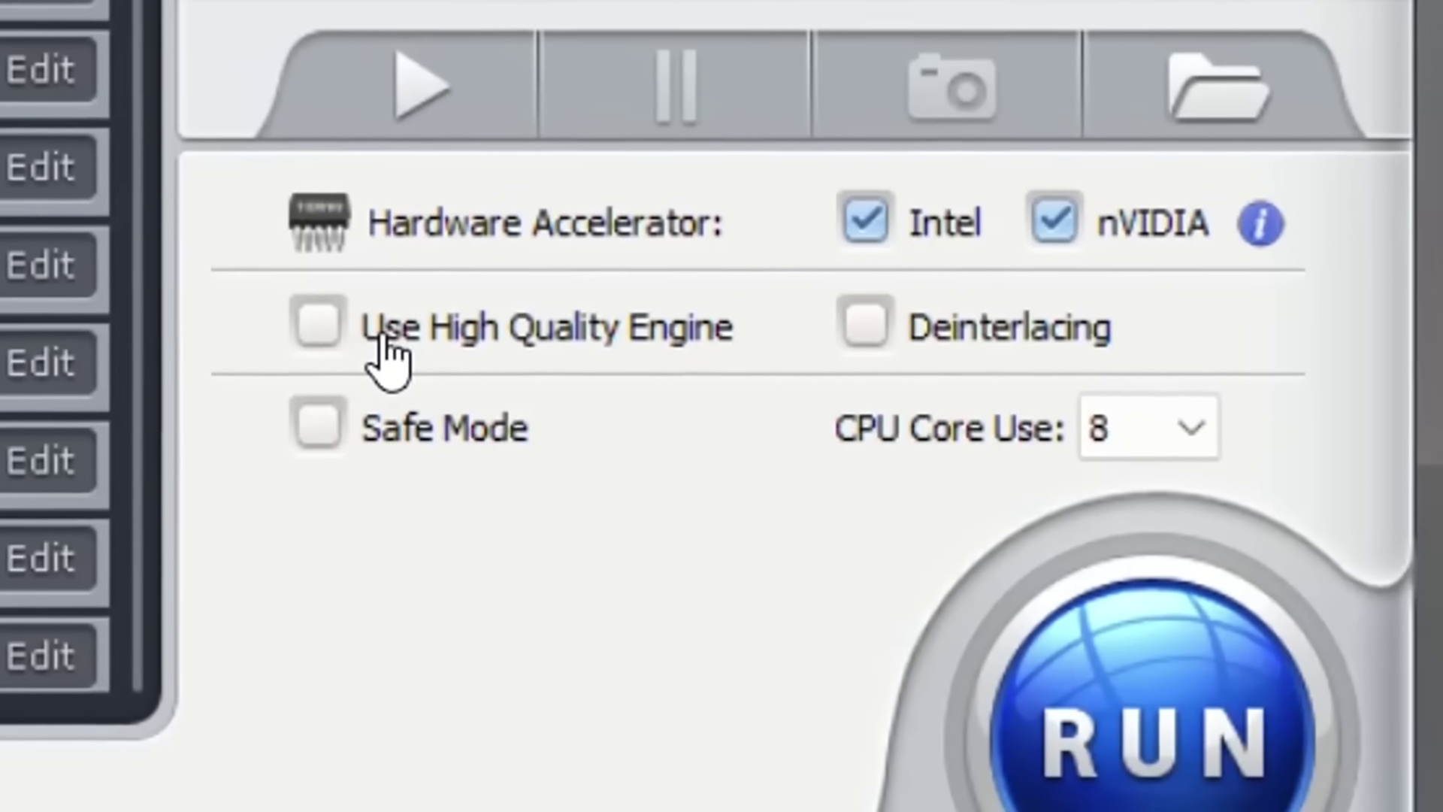
# Enable Use High Quality Engine and leave CPU Core Use at 8.
pyautogui.click(383, 344)
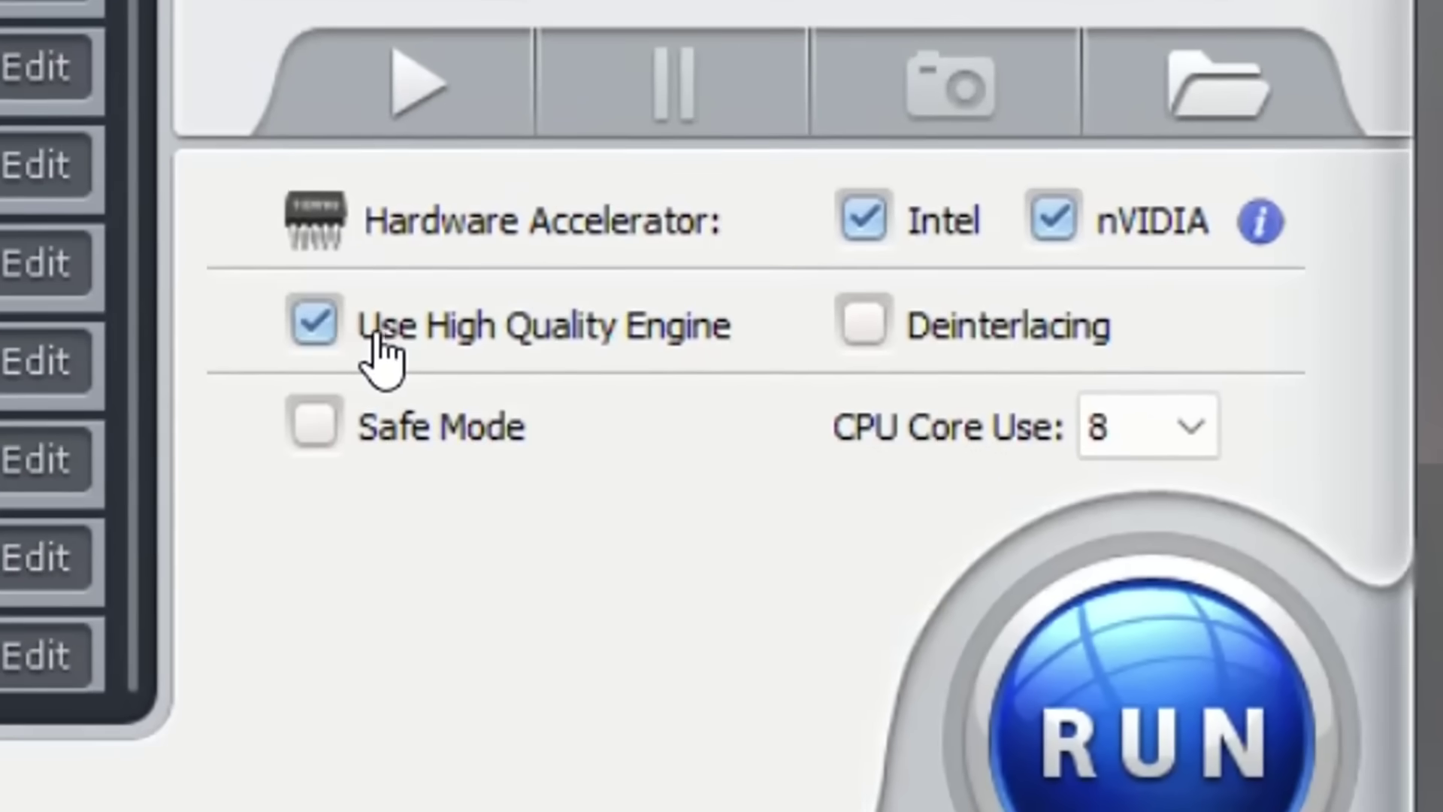
pyautogui.click(1186, 453)
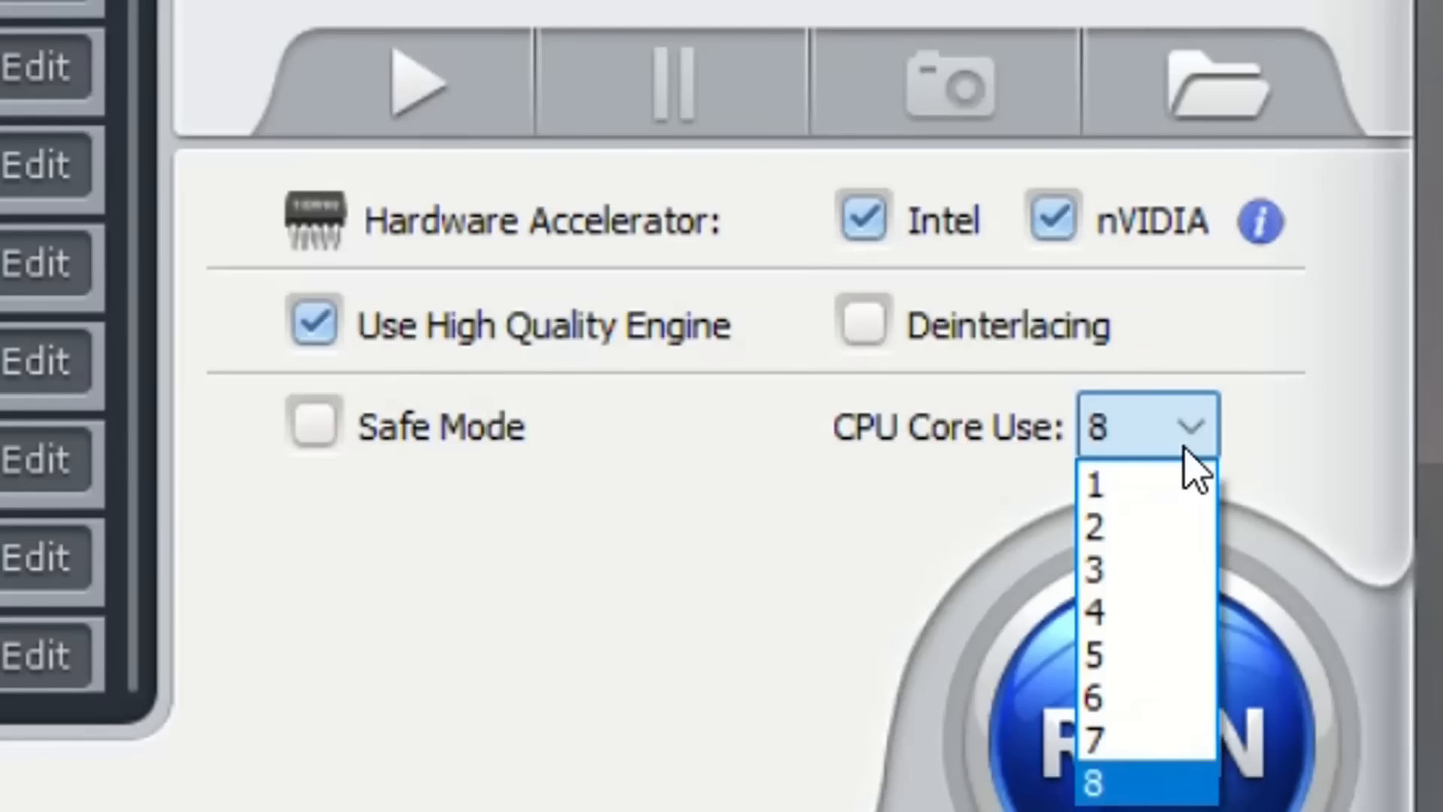
pyautogui.click(1188, 449)
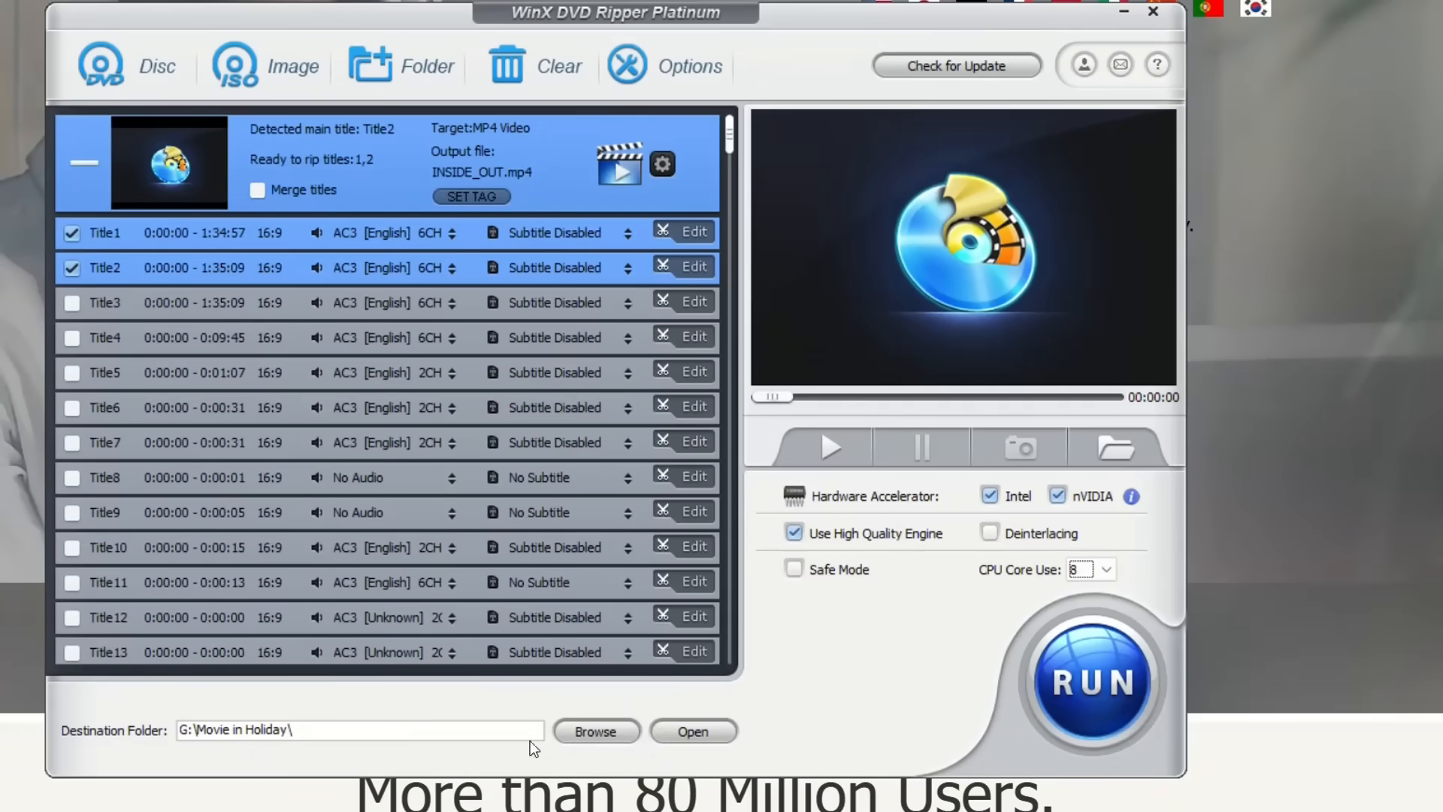
# Look at the INSIDE_OUT and Foto (E:) drives in Browse, then keep the Movie in Holiday destination.
pyautogui.click(588, 735)
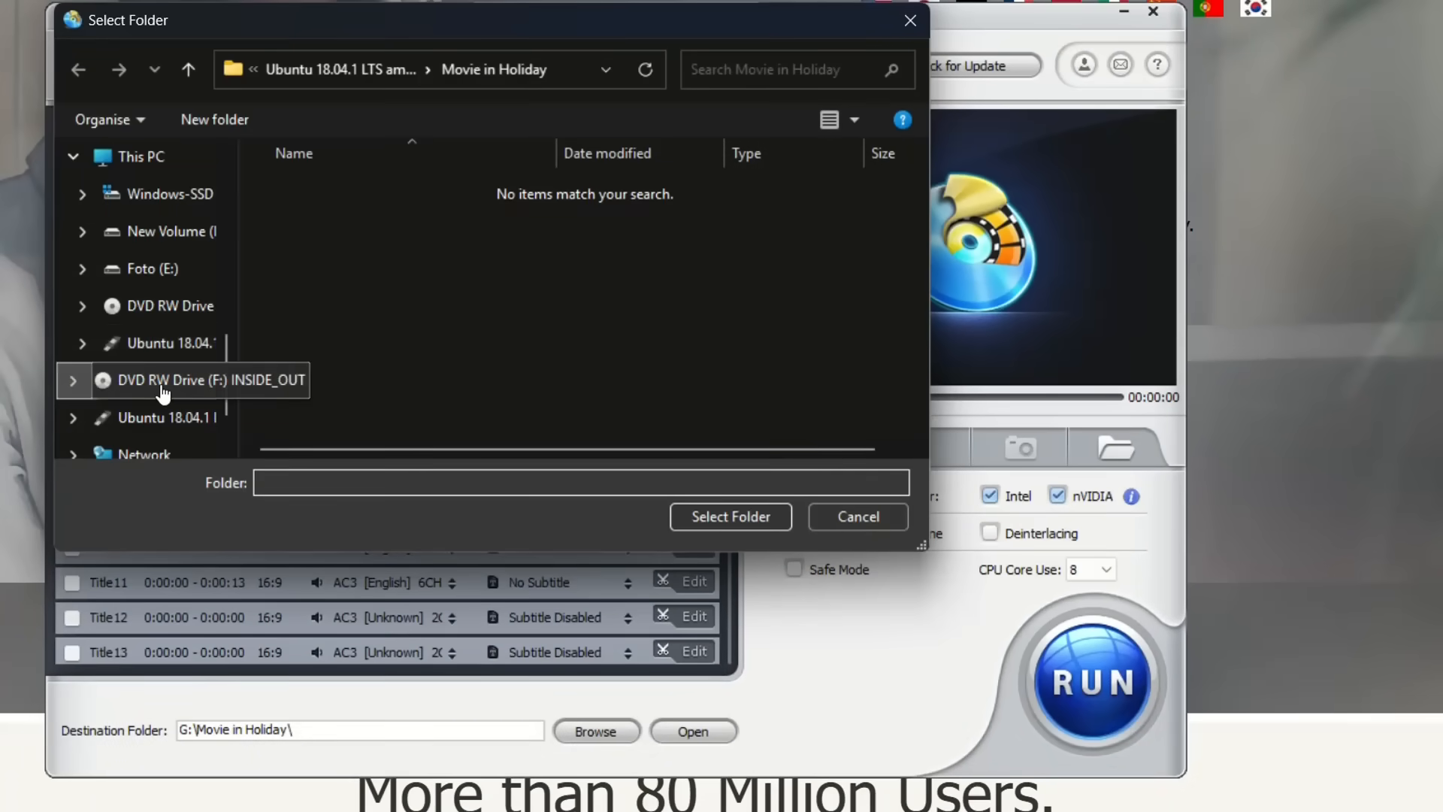
pyautogui.click(125, 384)
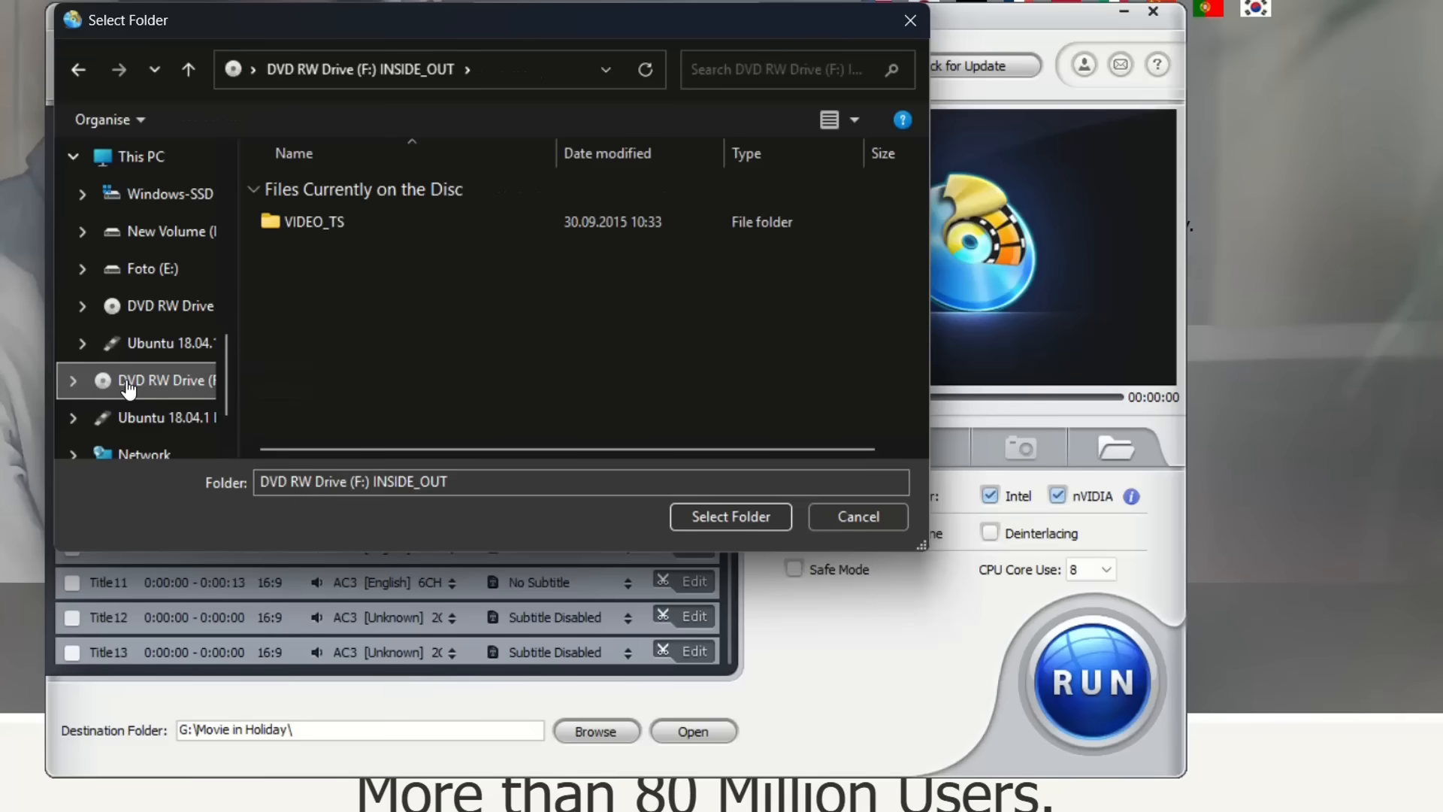
pyautogui.click(138, 271)
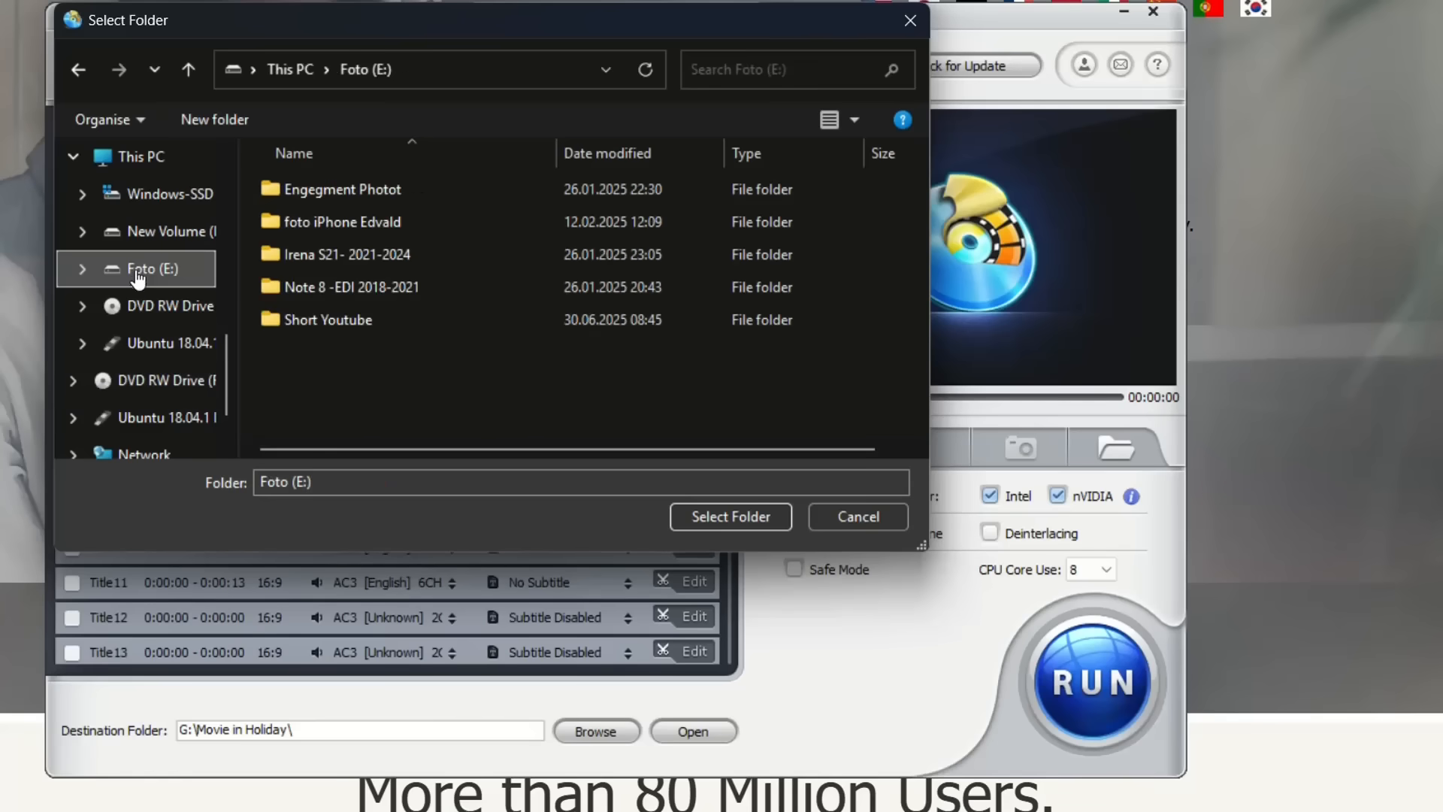
pyautogui.click(141, 306)
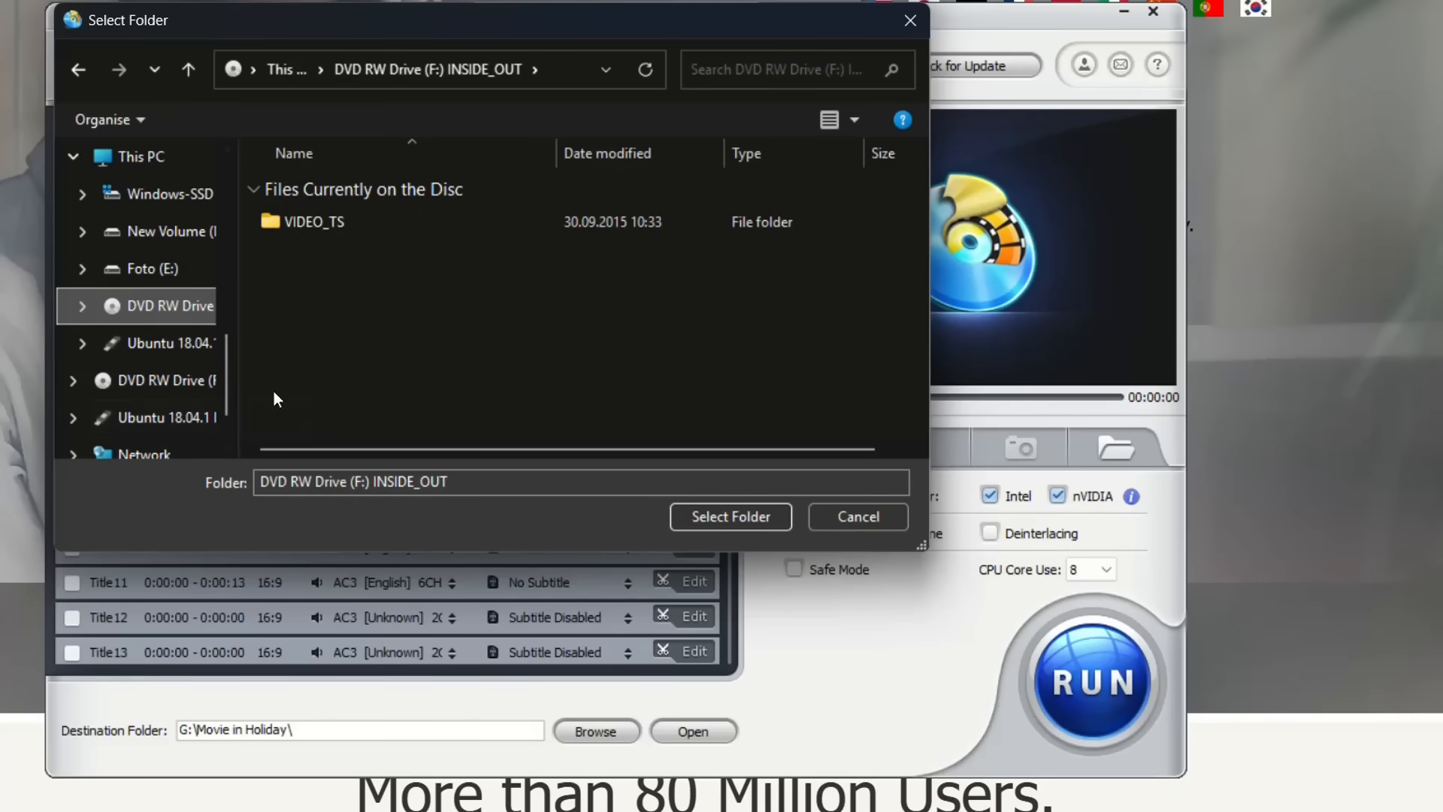
pyautogui.click(877, 516)
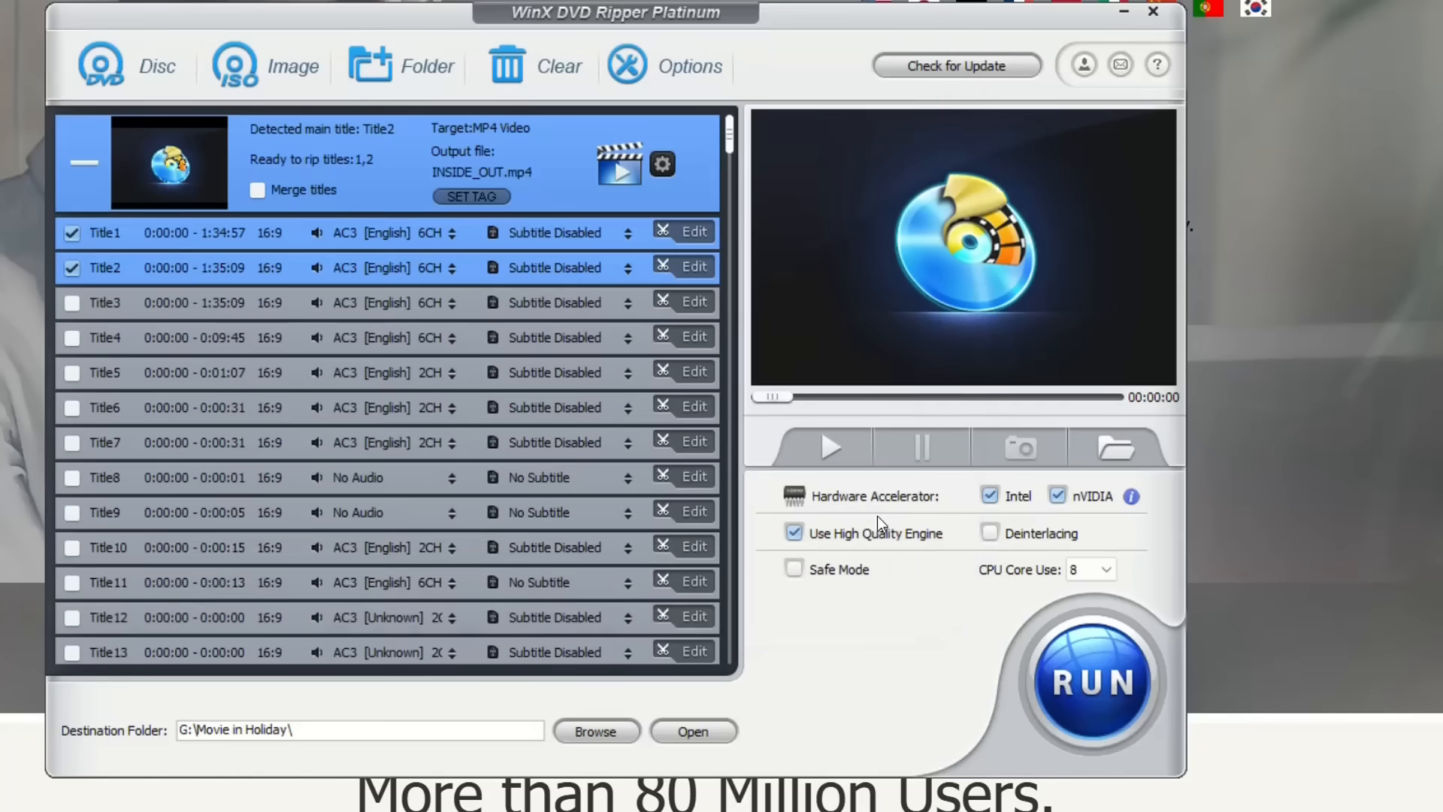
# Run the rip and open the Movie in Holiday folder with the MP4 files.
pyautogui.click(1072, 672)
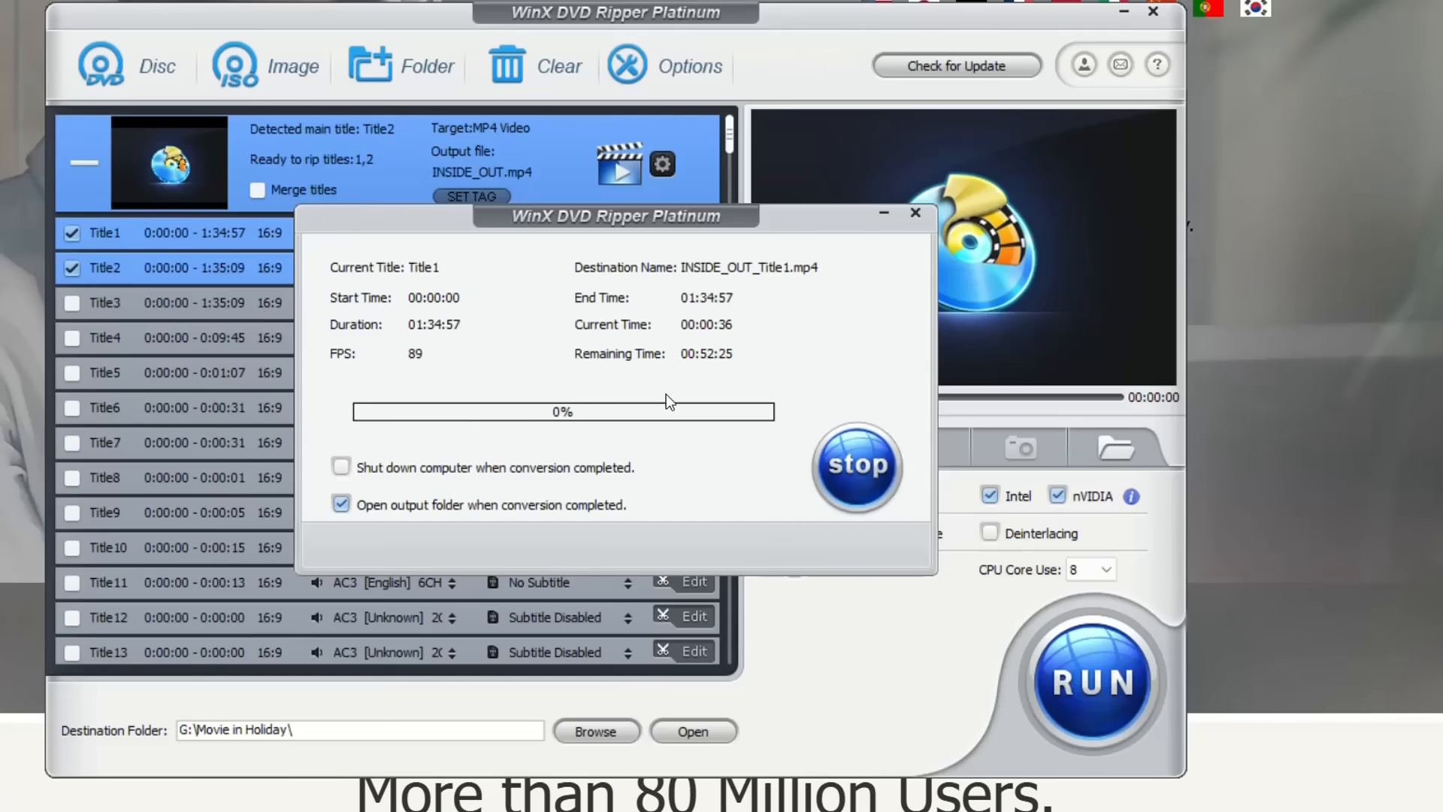
pyautogui.click(692, 734)
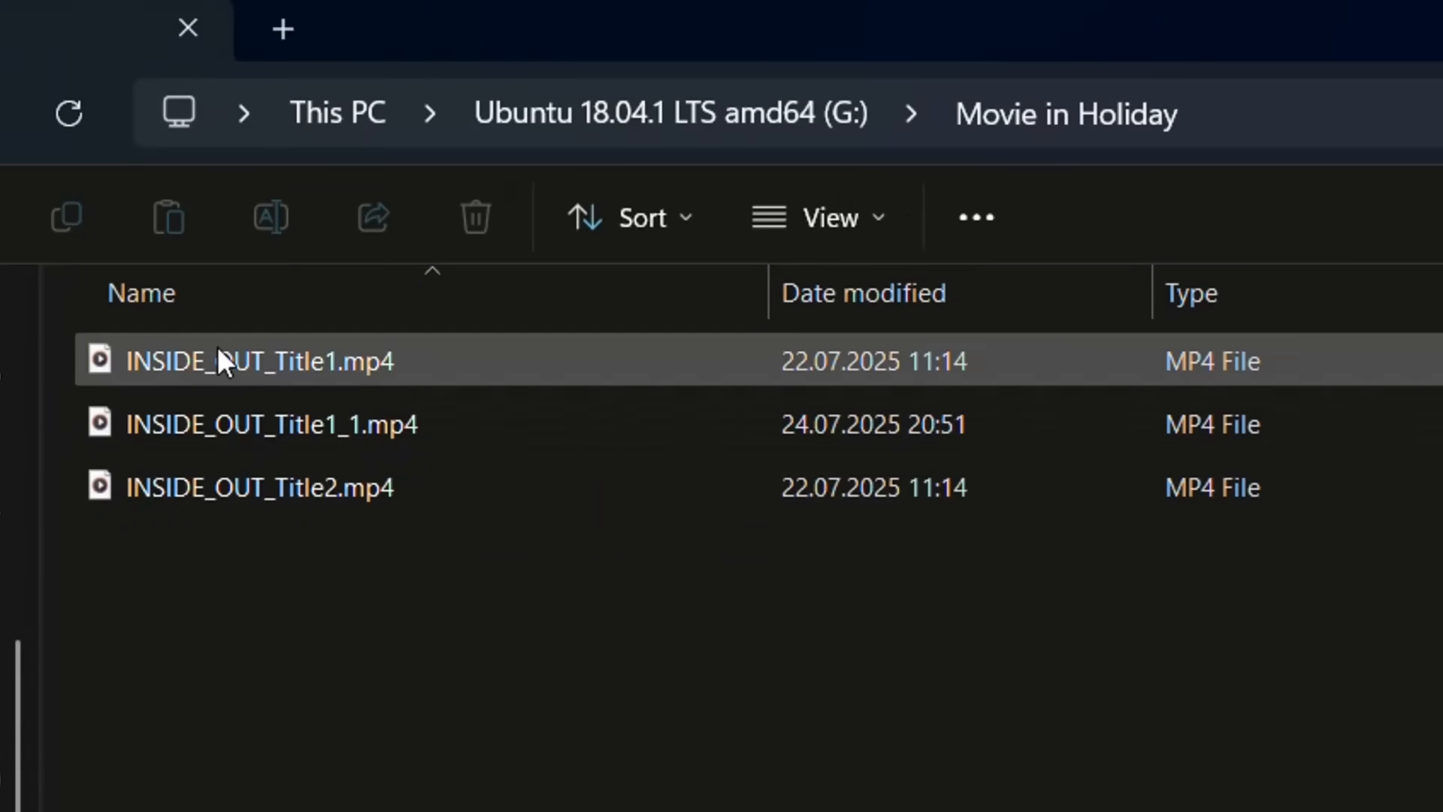
# Select INSIDE_OUT_Title1.mp4 and bring up its context menu of file actions.
pyautogui.click(224, 352)
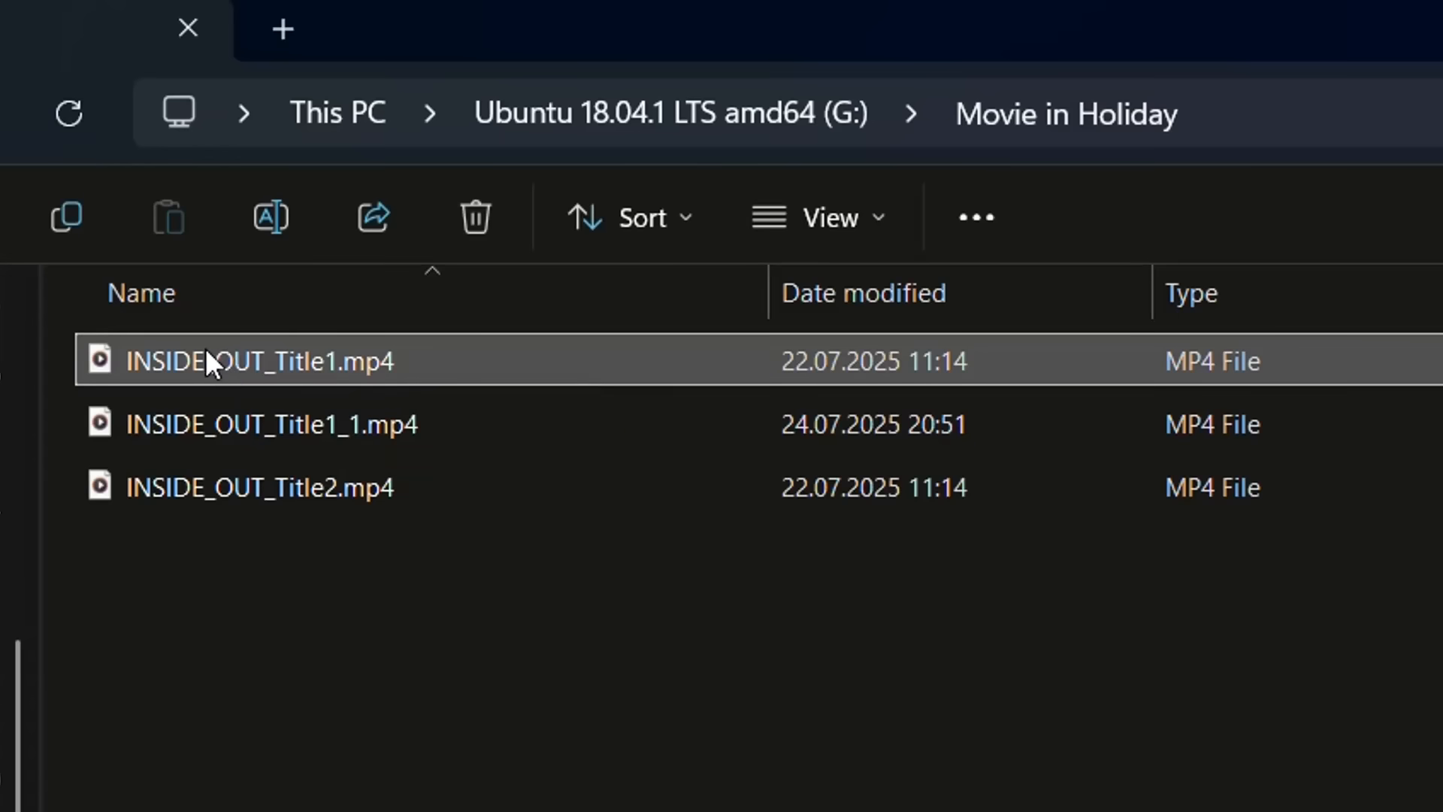
pyautogui.rightClick(206, 348)
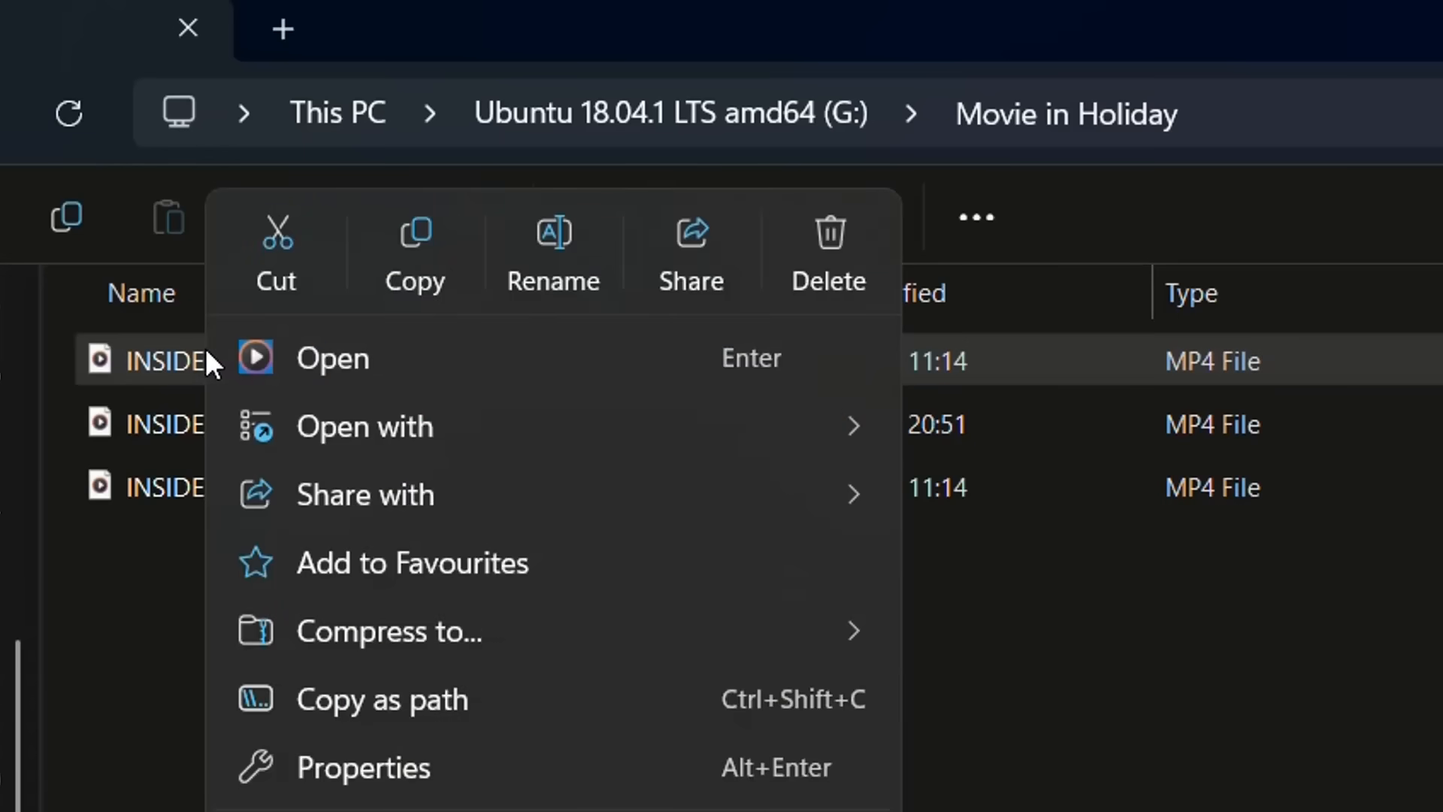